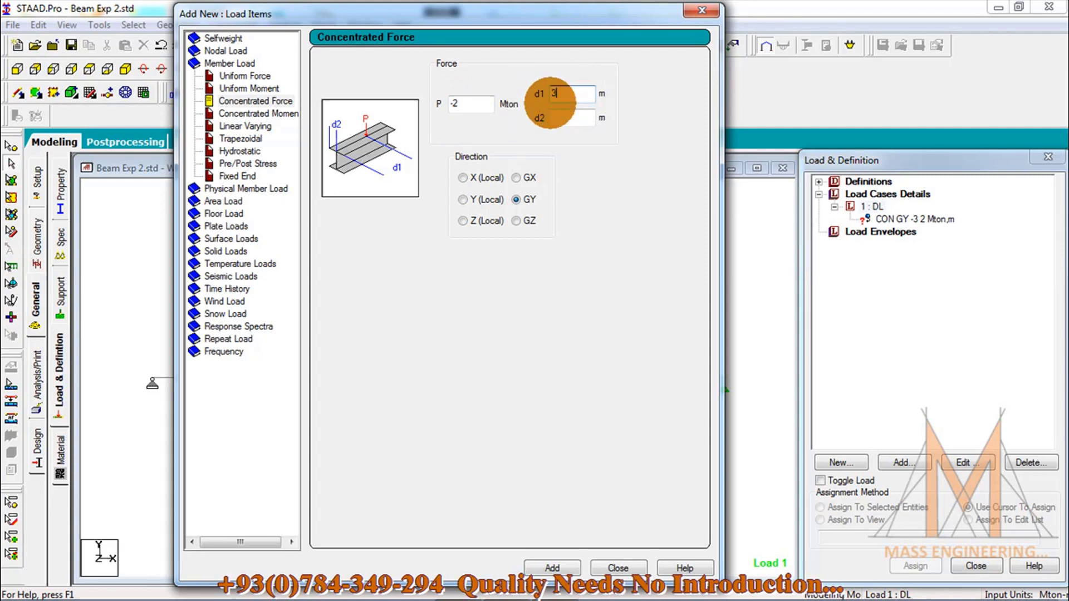
# Add GY concentrated forces of -2 Mton at 3 m and -3 Mton at 4 m to load case DL.
pyautogui.write('3')
pyautogui.click(554, 569)
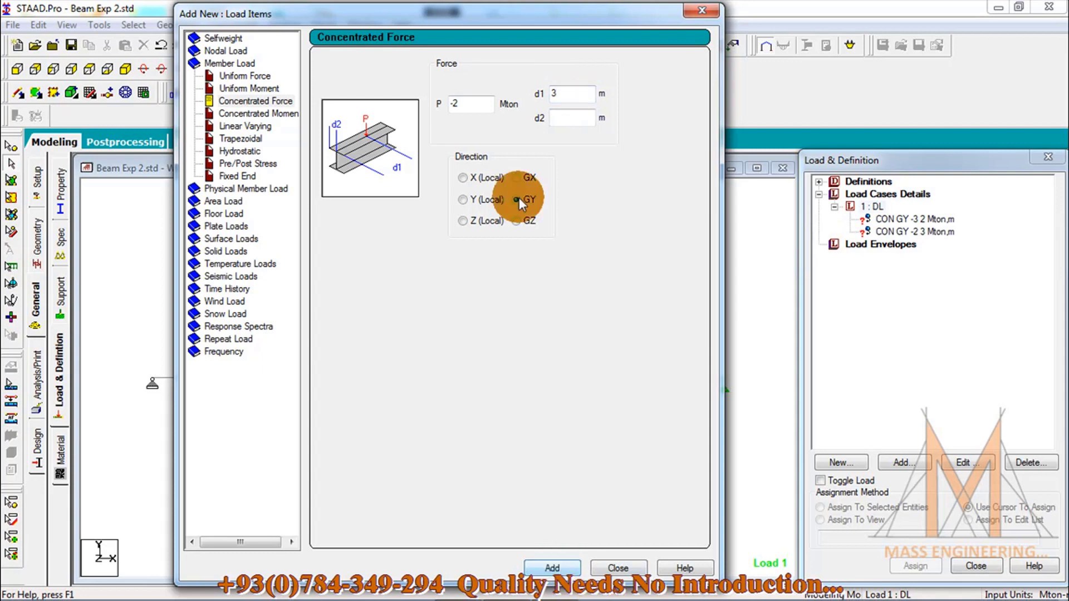
pyautogui.doubleClick(453, 104)
pyautogui.write('-3')
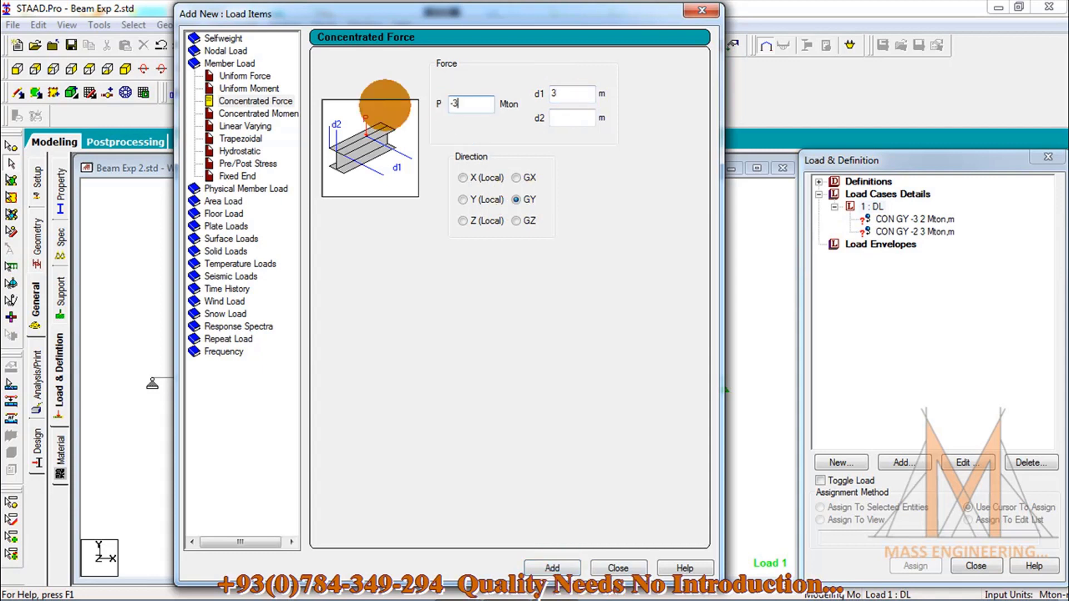
pyautogui.doubleClick(572, 95)
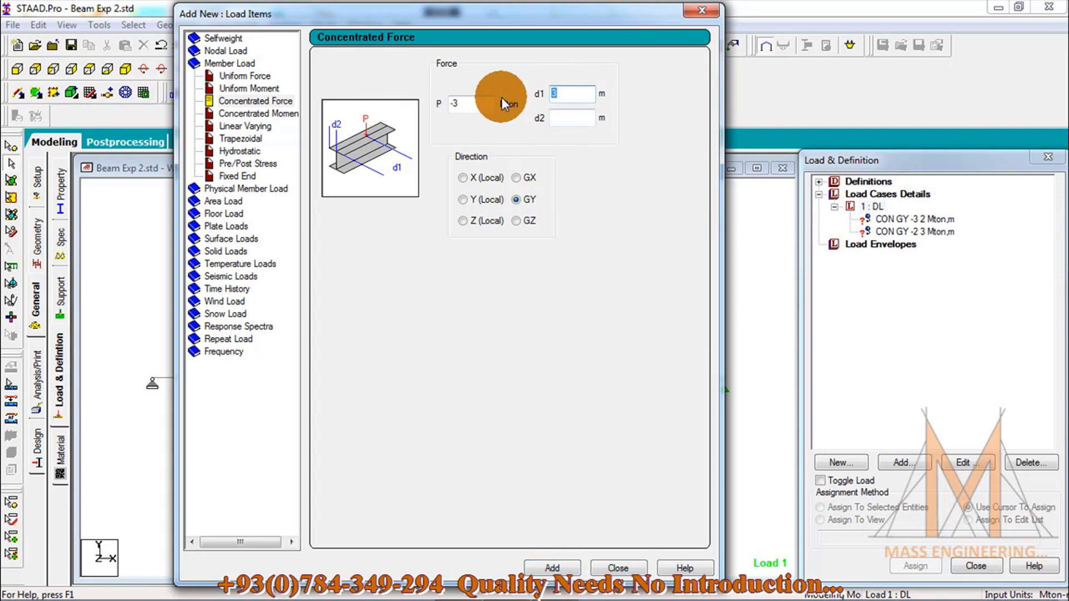
pyautogui.write('4')
pyautogui.click(553, 568)
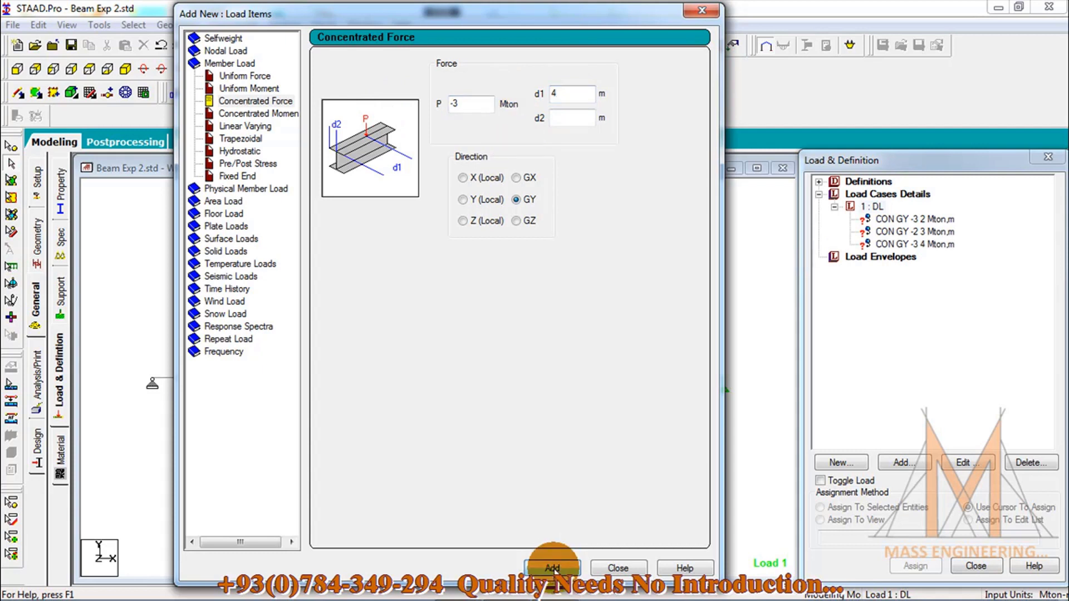
pyautogui.click(618, 568)
# Assign the three concentrated loads of case DL to the beam one after another using the cursor, and end the assignment.
pyautogui.click(921, 221)
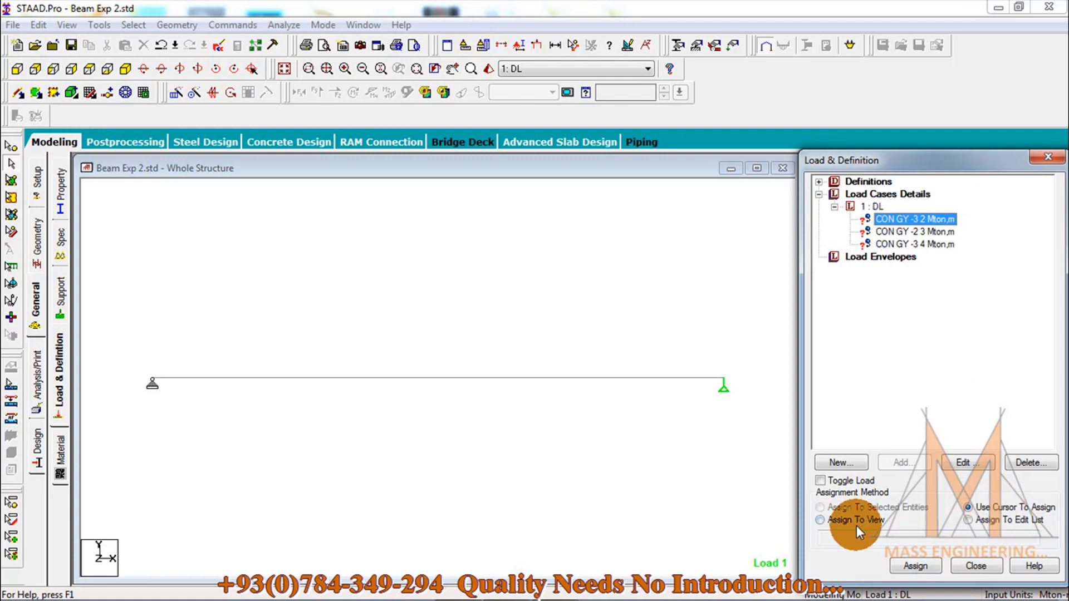
pyautogui.click(919, 565)
pyautogui.click(411, 380)
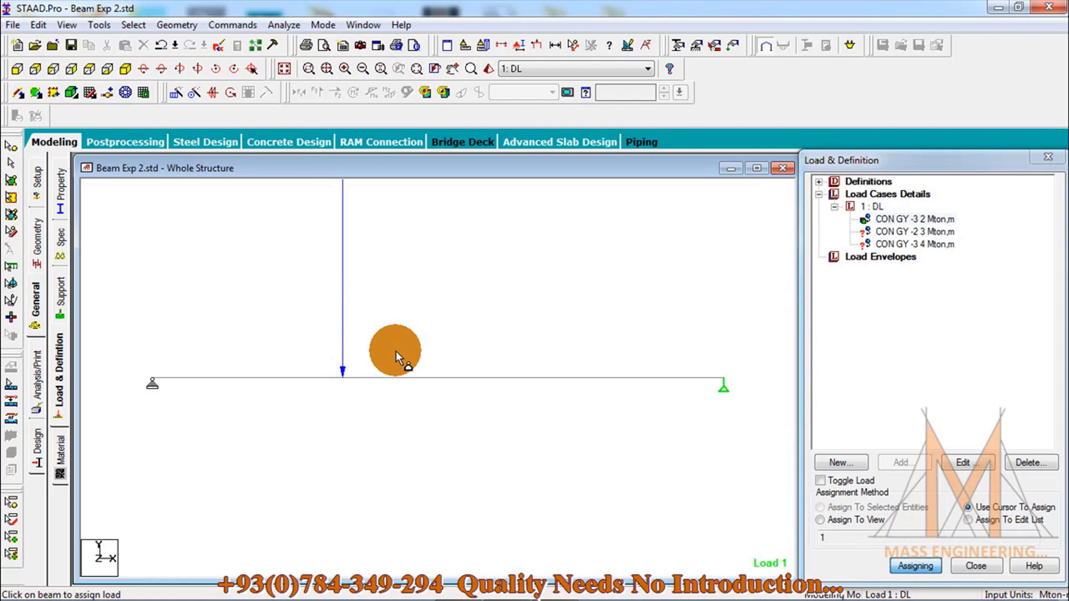
pyautogui.click(915, 231)
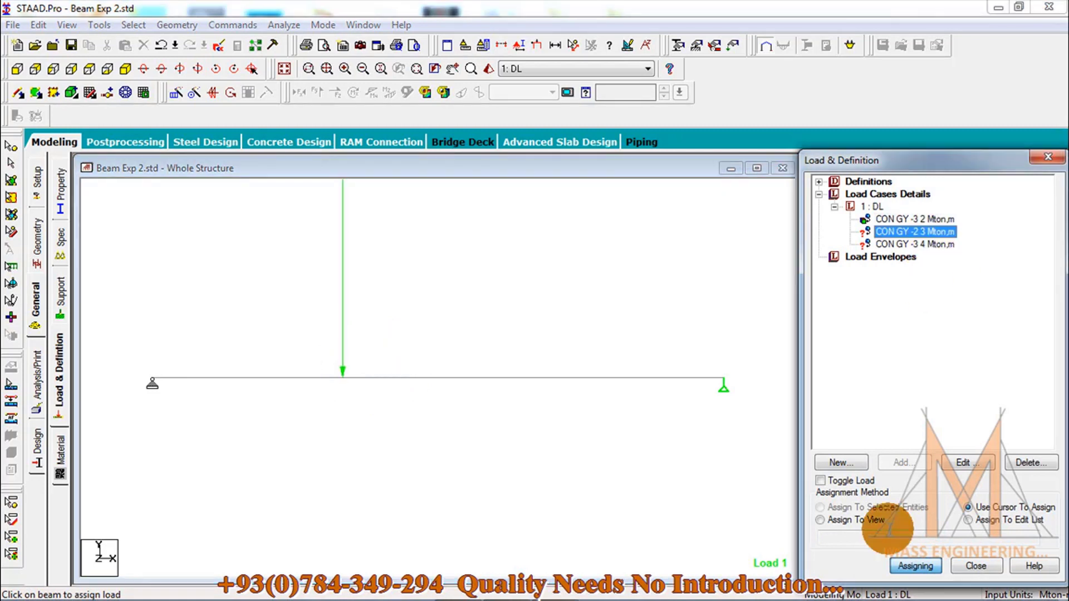
pyautogui.click(918, 569)
pyautogui.click(462, 387)
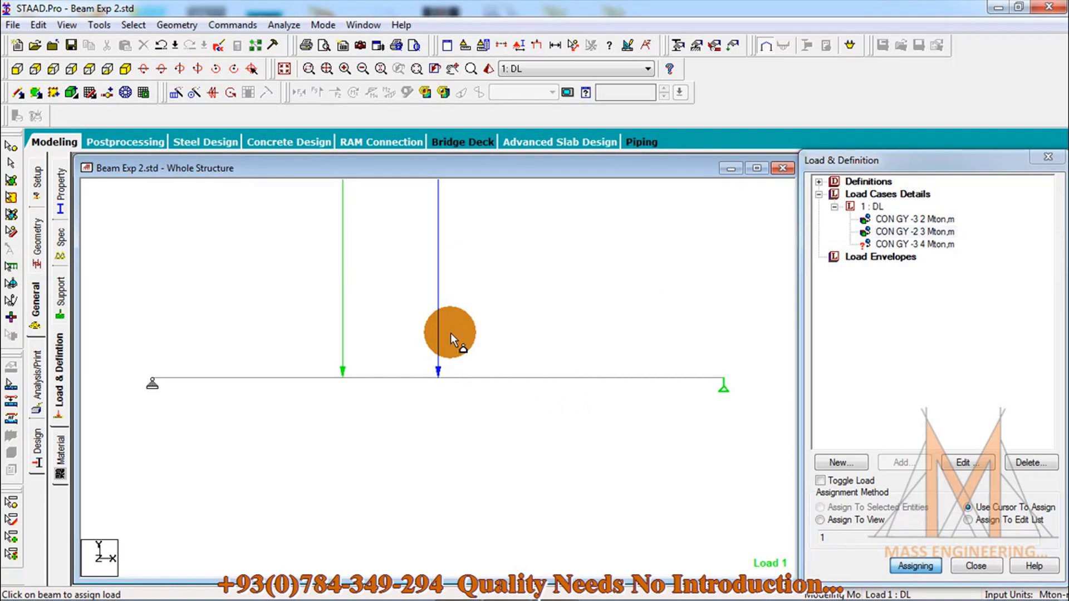
pyautogui.click(914, 244)
pyautogui.click(506, 379)
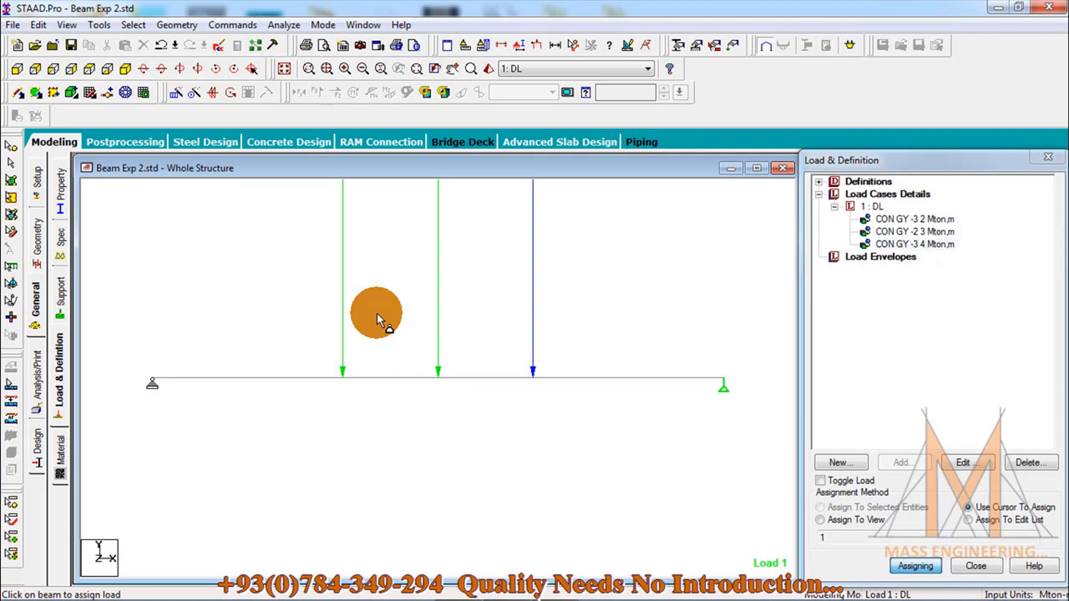
pyautogui.click(905, 564)
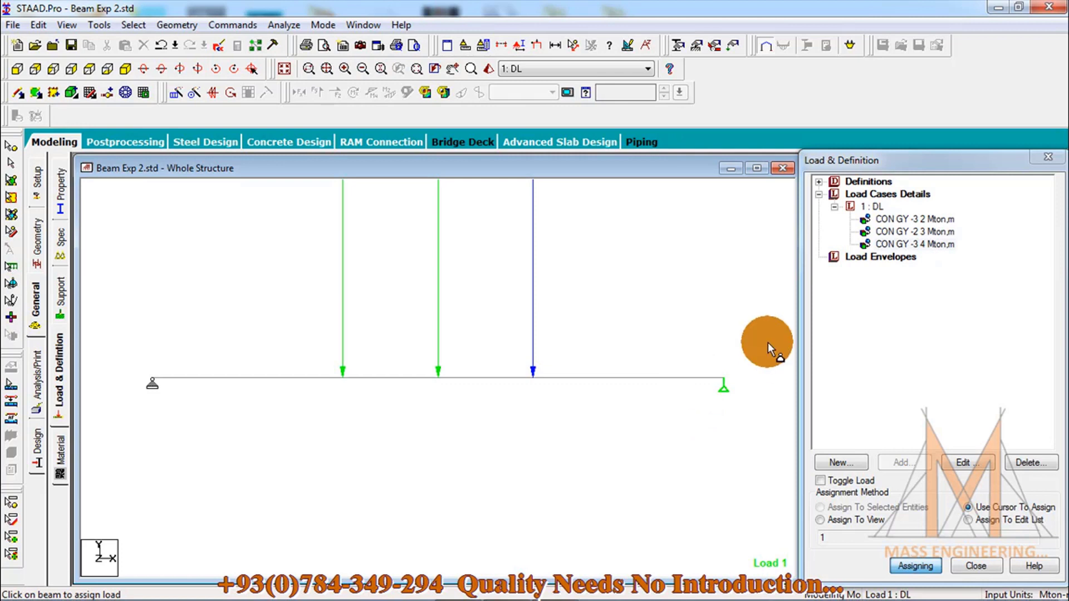
pyautogui.press('Escape')
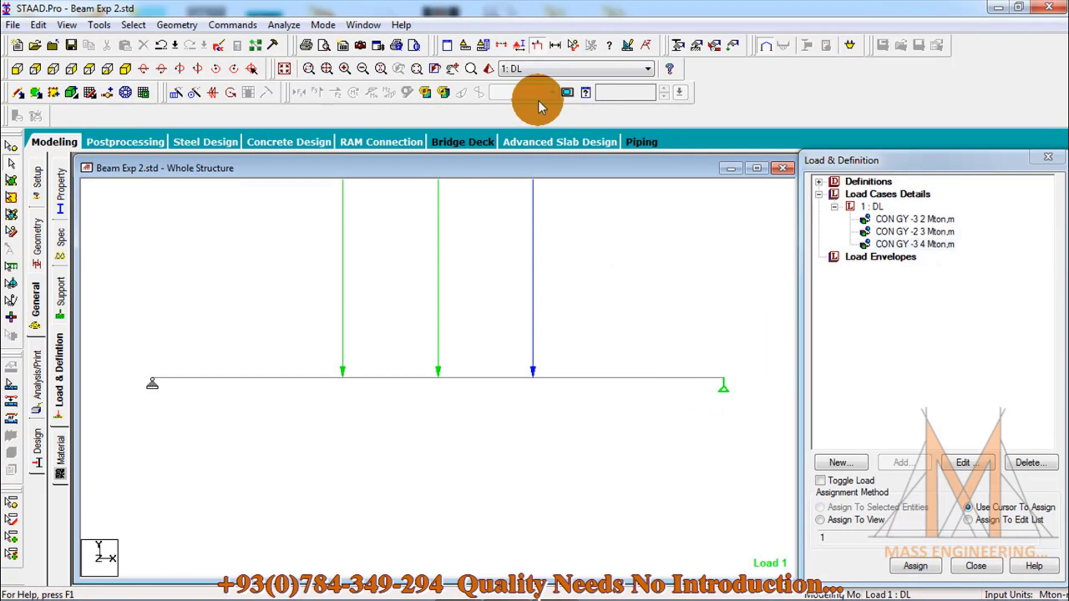
# Enable the Load Values label in the diagram display settings.
pyautogui.rightClick(554, 228)
pyautogui.click(601, 440)
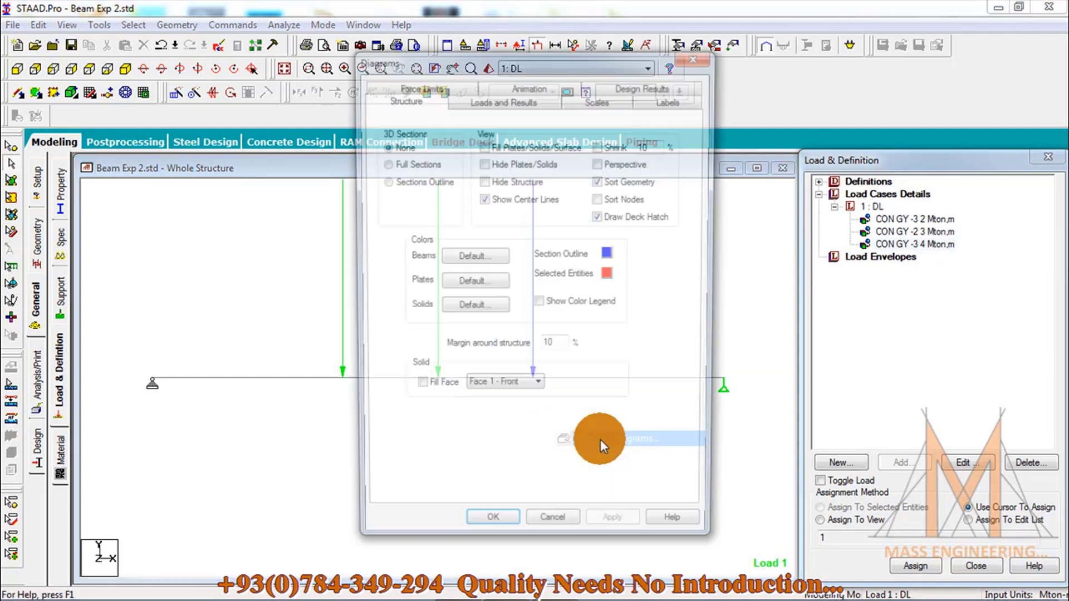
pyautogui.click(662, 101)
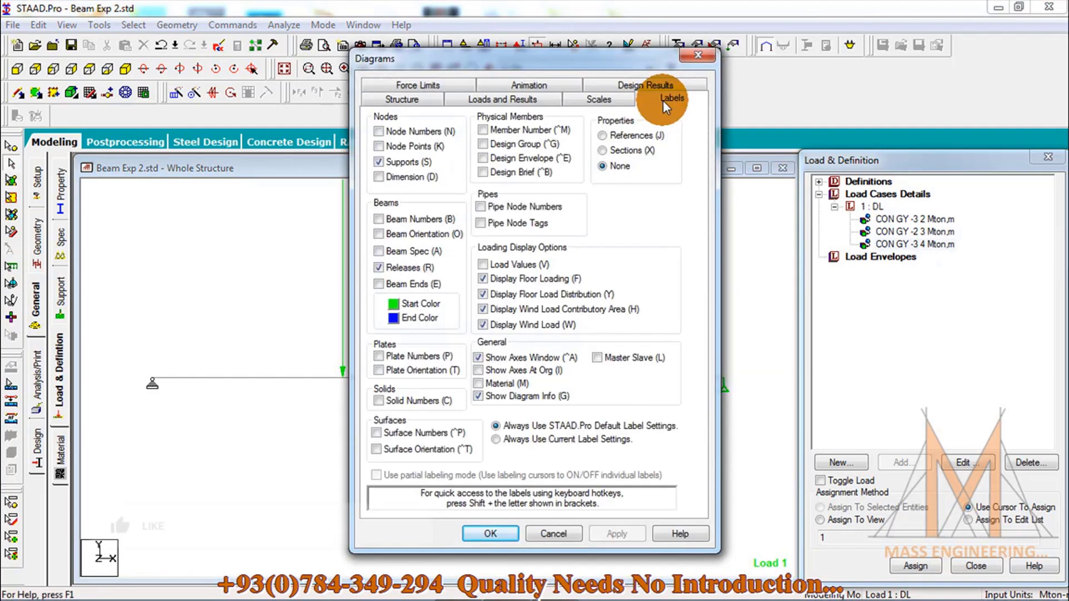
pyautogui.click(493, 267)
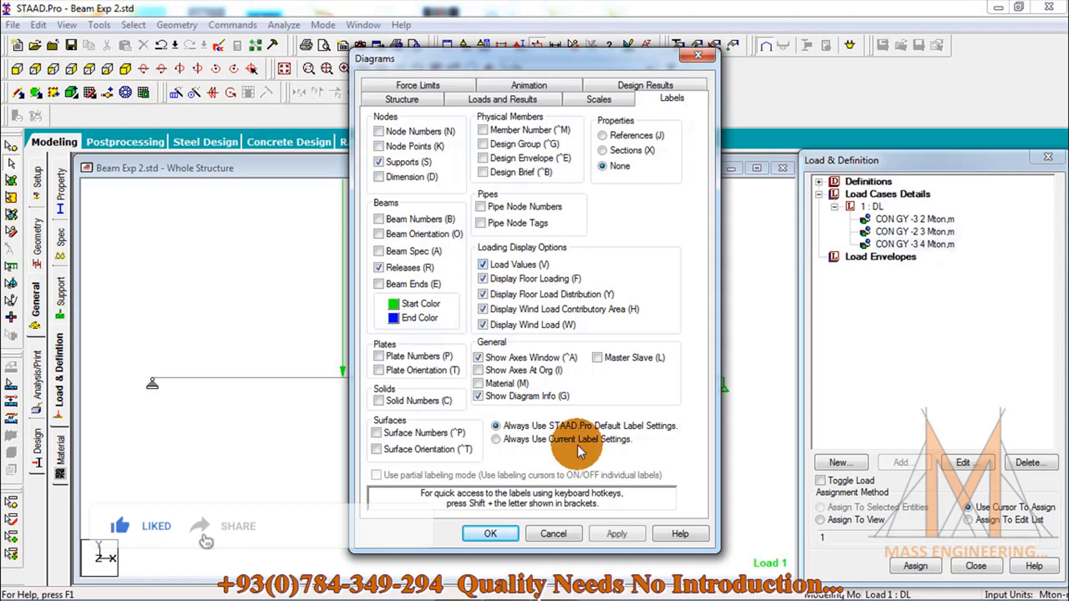
# Apply scale changes immediately and set the load scales to 2 Mton per m for point force and 3 kips/ft per m for distributed force.
pyautogui.moveTo(605, 64); pyautogui.dragTo(740, 57)
pyautogui.click(819, 95)
pyautogui.click(842, 123)
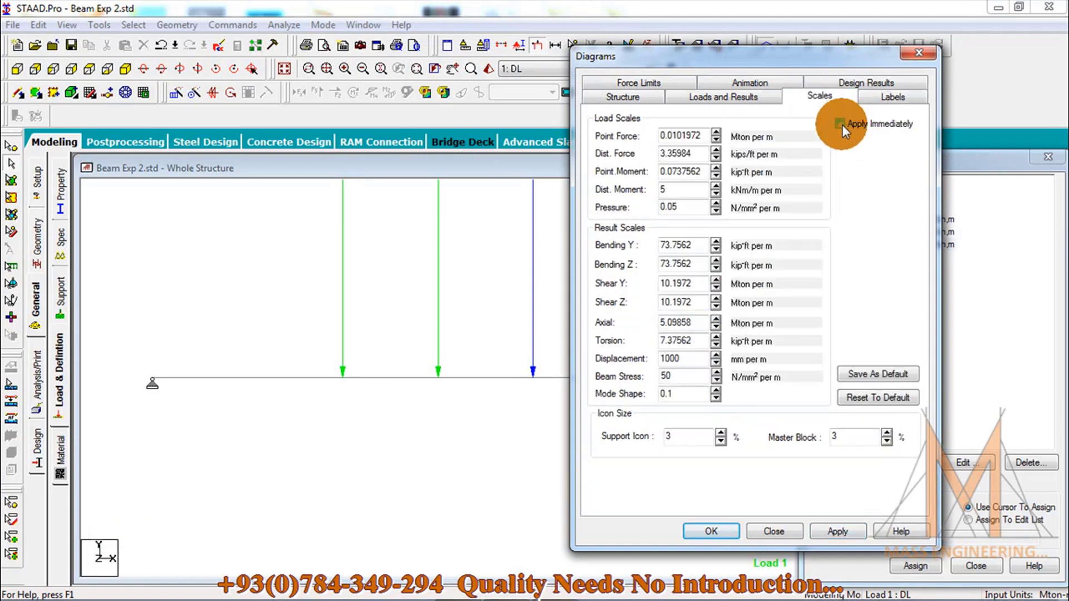
pyautogui.doubleClick(706, 135)
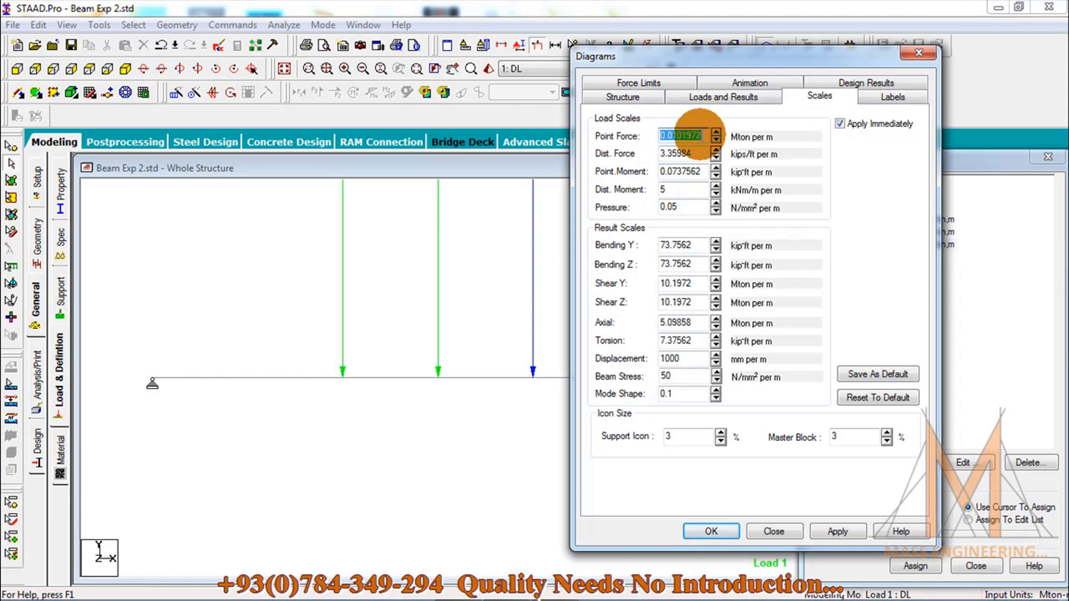
pyautogui.write('8')
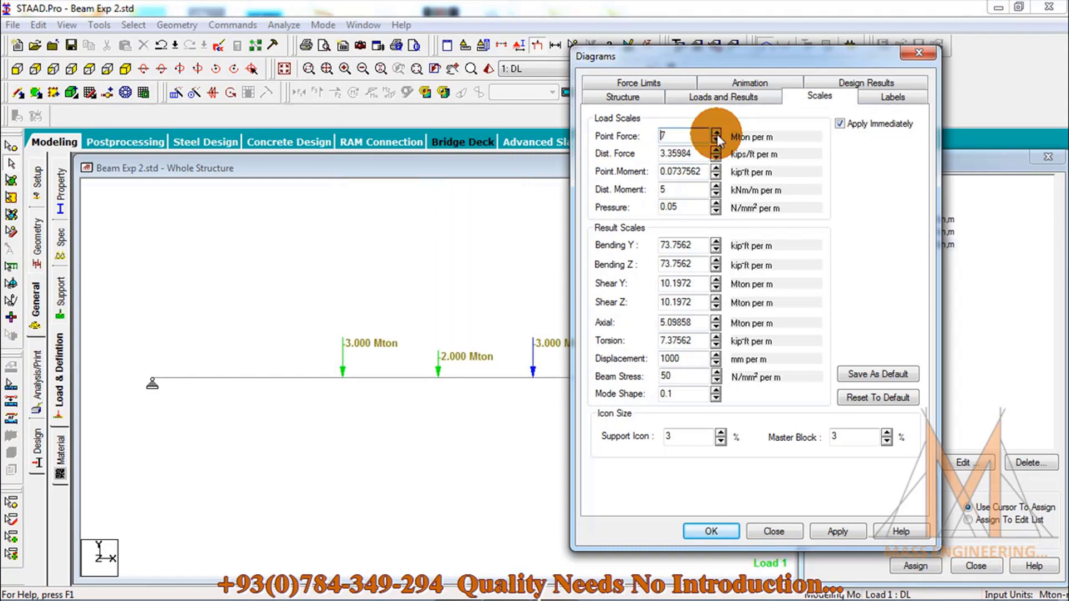
pyautogui.press('Tab')
pyautogui.write('4')
pyautogui.hotkey('shift', 'Tab')
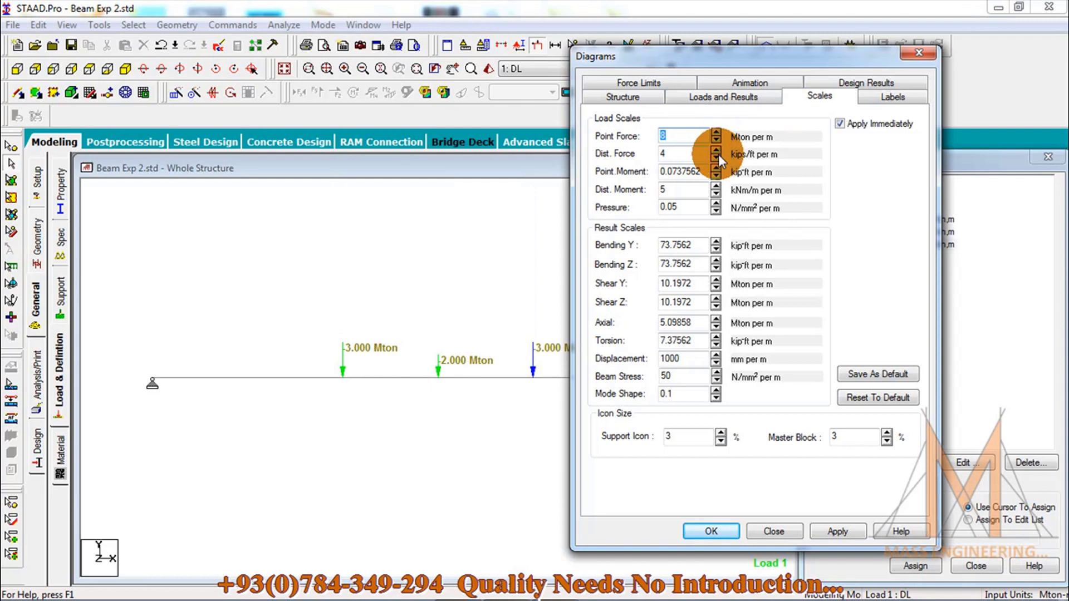
pyautogui.click(718, 155)
pyautogui.click(717, 140)
pyautogui.click(717, 139)
pyautogui.click(718, 139)
pyautogui.click(718, 139)
pyautogui.click(717, 140)
pyautogui.click(718, 139)
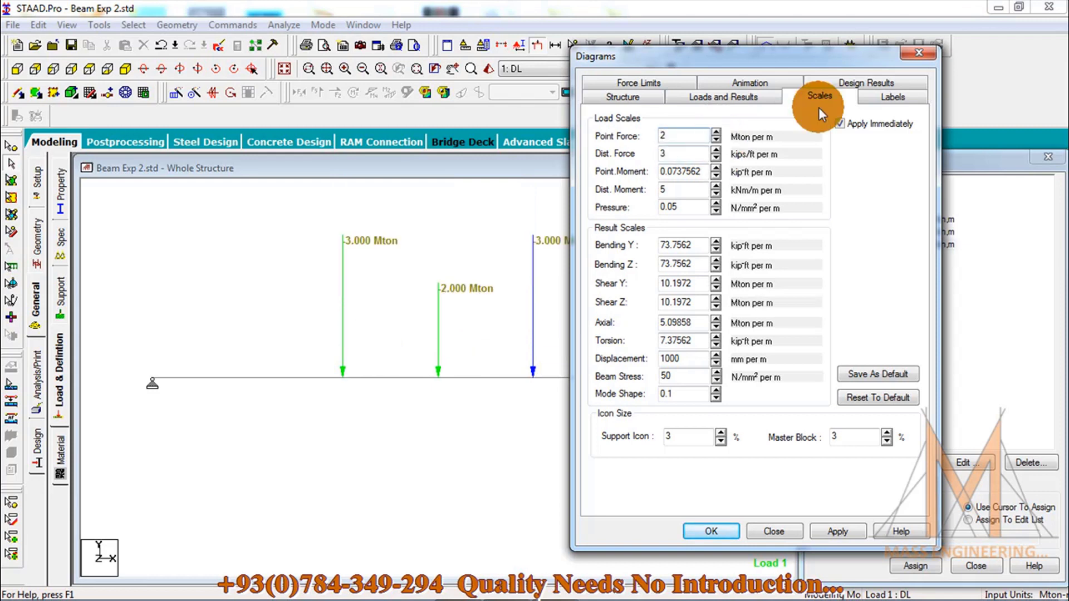
# Set the point force load scale to 3 Mton per m with immediate application on, and accept the diagram settings.
pyautogui.click(839, 122)
pyautogui.click(717, 139)
pyautogui.click(717, 139)
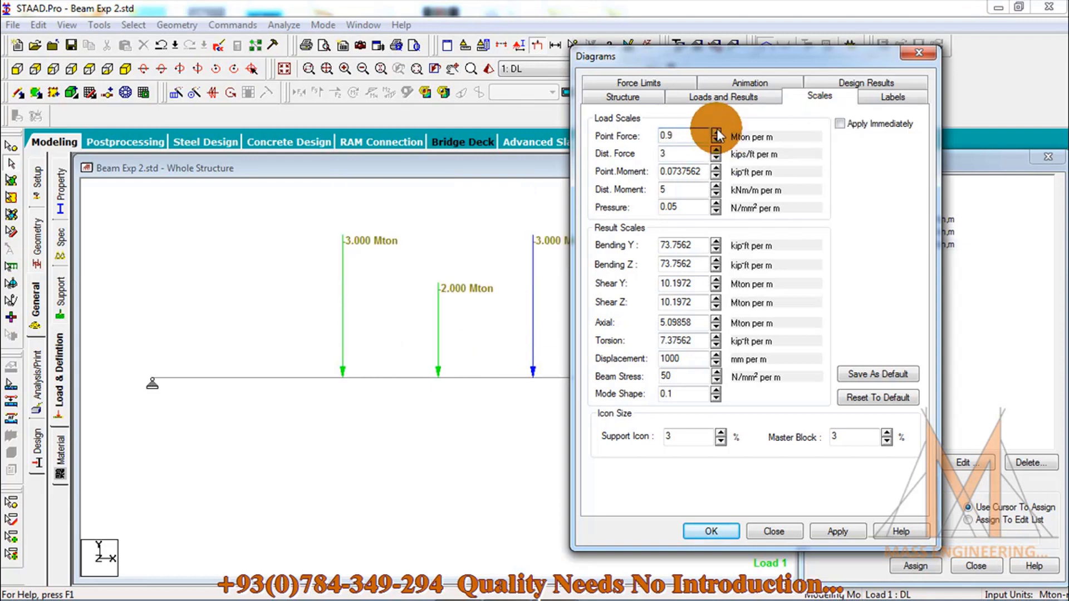
pyautogui.click(718, 134)
pyautogui.click(717, 134)
pyautogui.click(718, 134)
pyautogui.click(717, 134)
pyautogui.click(839, 124)
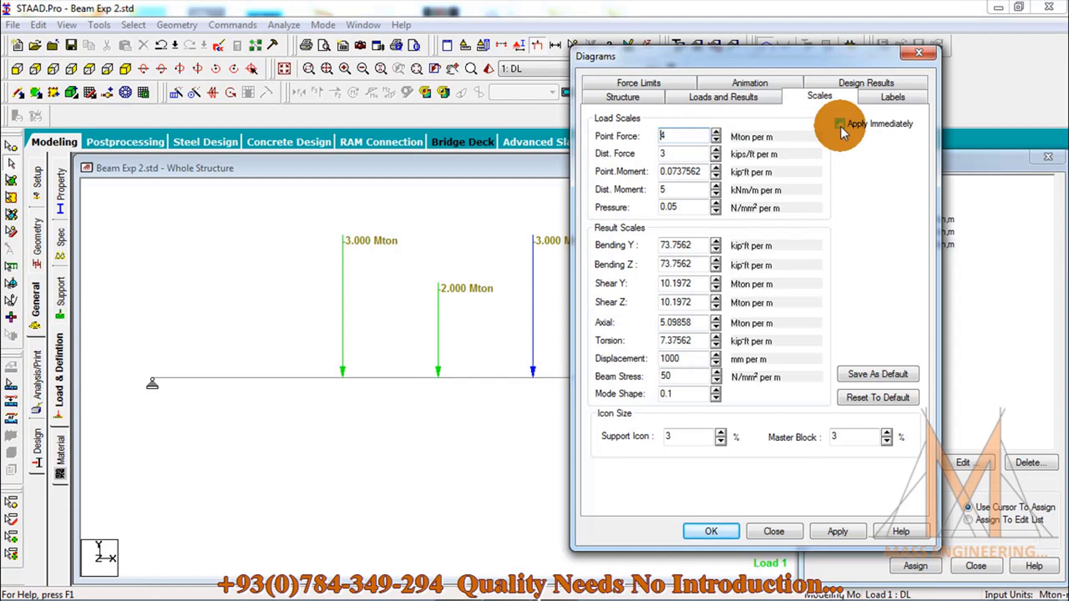
pyautogui.click(717, 139)
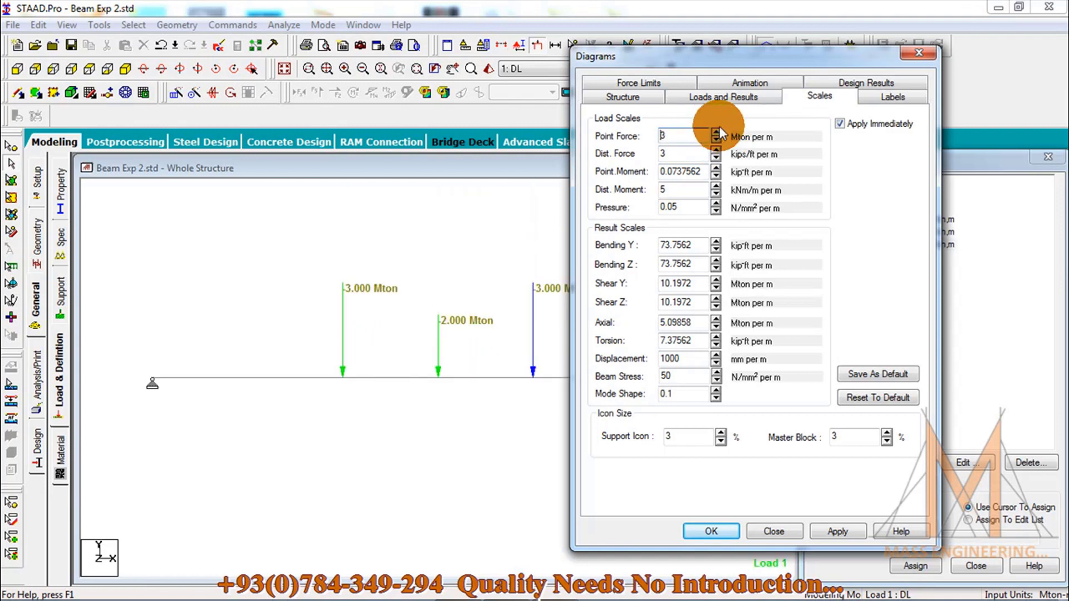
pyautogui.click(712, 532)
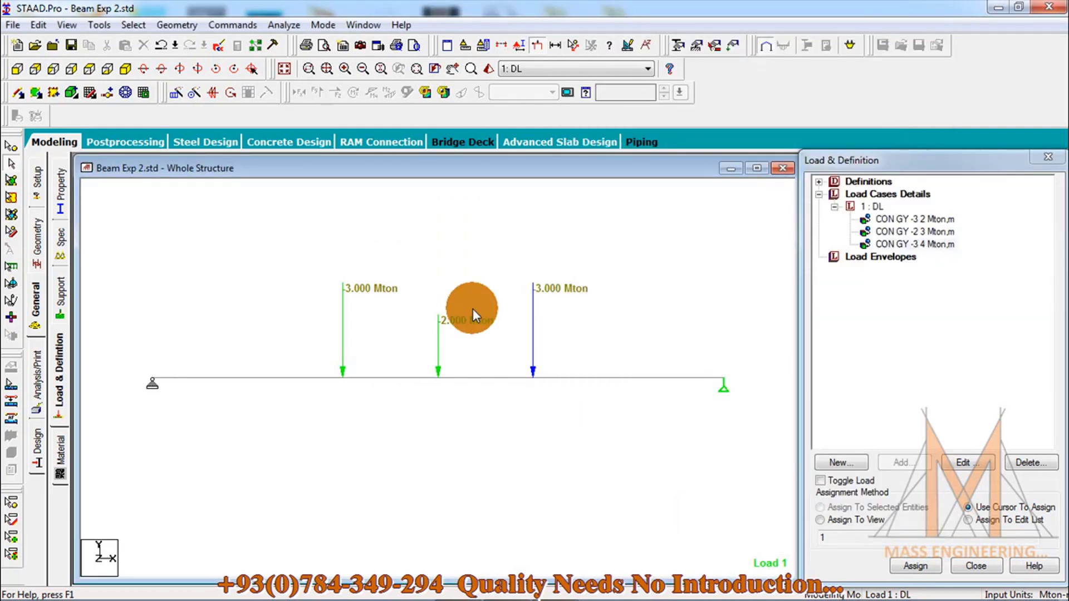
# Add a Perform Analysis command with the No Print option to the model.
pyautogui.click(40, 381)
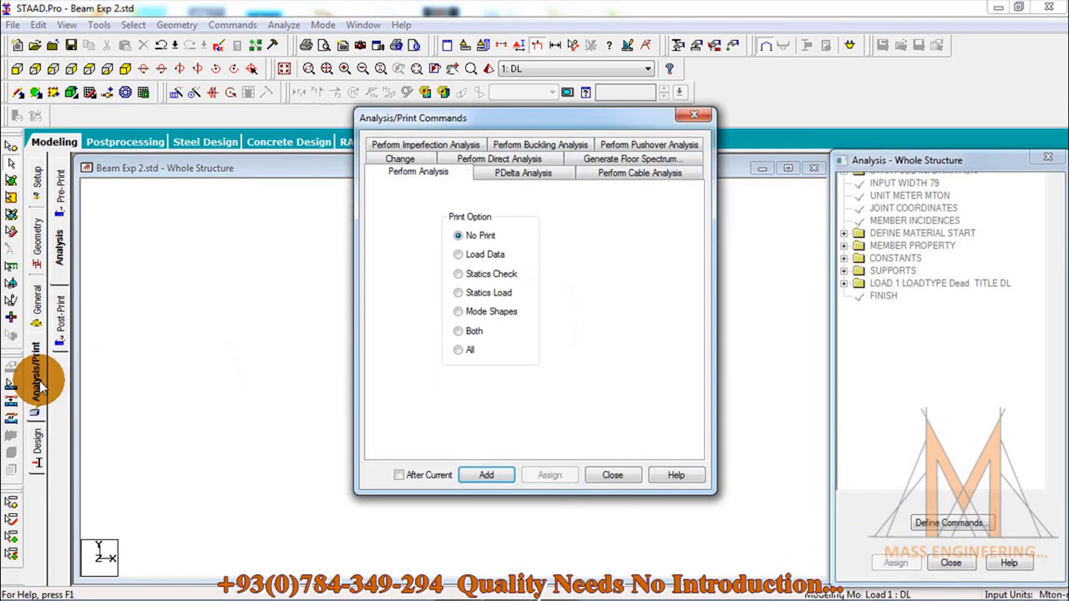
pyautogui.click(474, 467)
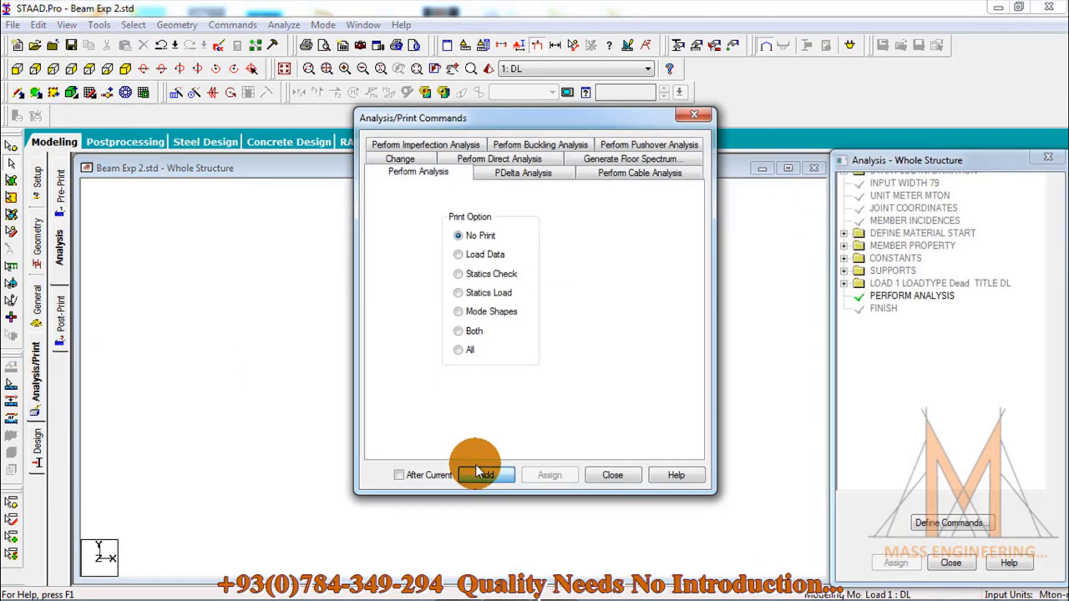
pyautogui.click(626, 474)
# Run the analysis of the beam and finish it while staying in Modelling Mode.
pyautogui.click(287, 25)
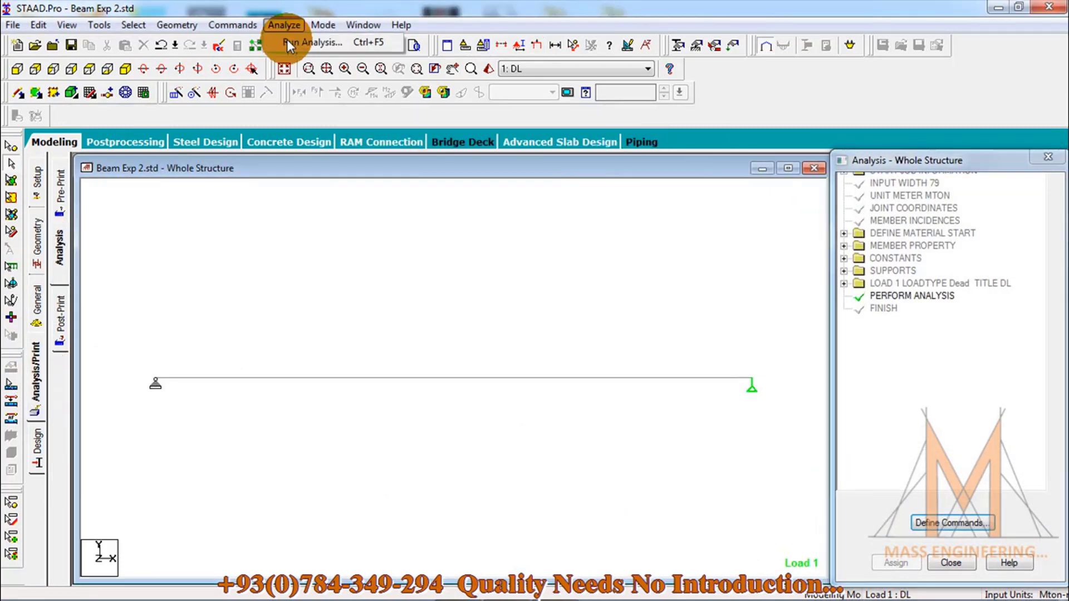
pyautogui.click(287, 40)
pyautogui.click(447, 327)
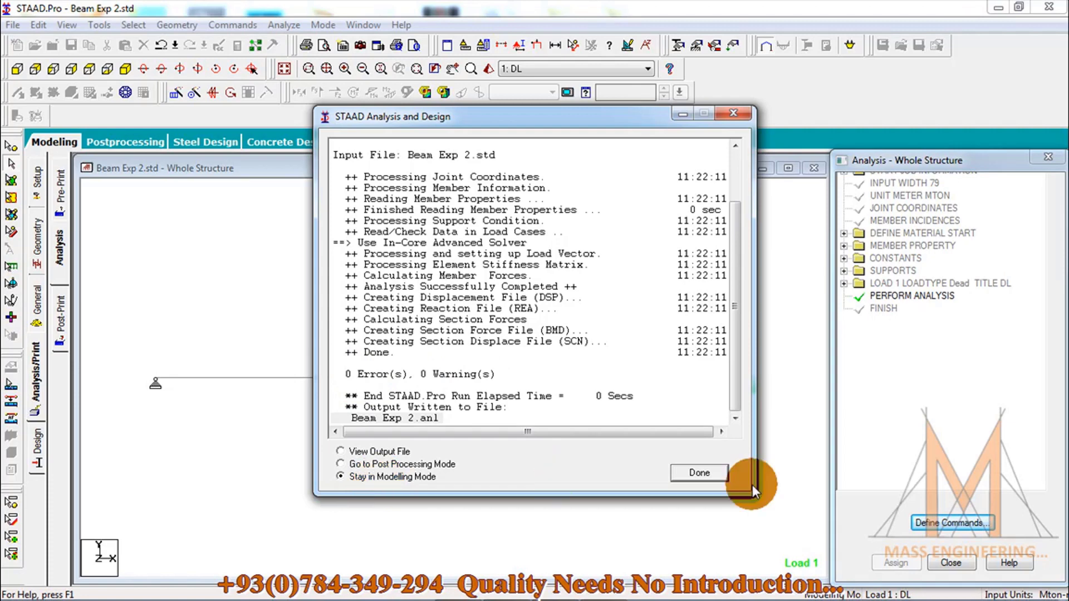
pyautogui.click(706, 473)
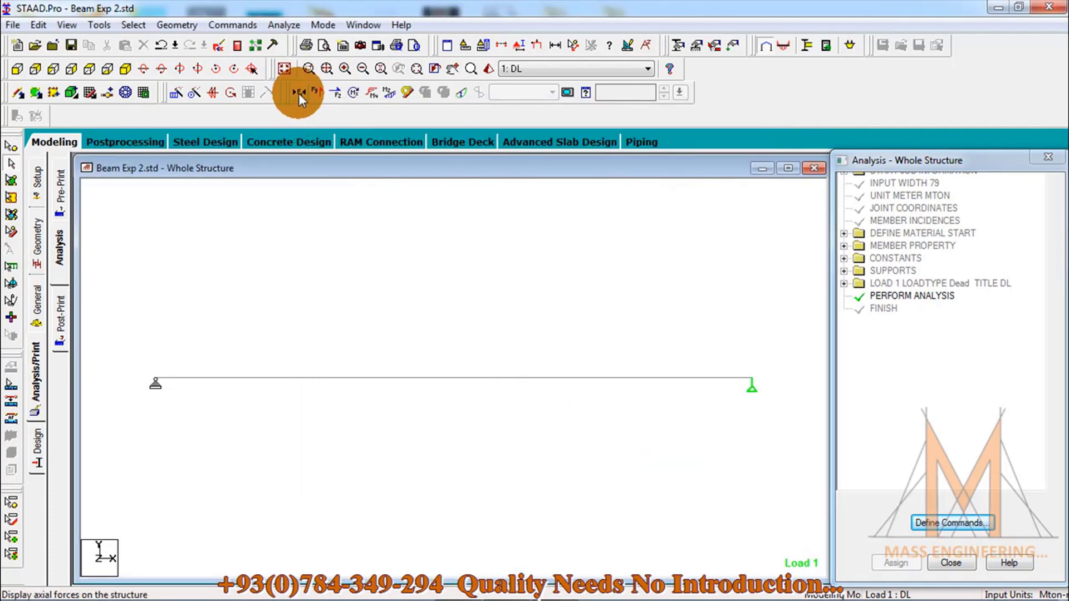
# Examine the beam's Bending Z and Shear Y diagrams for load case DL, hiding each one after viewing.
pyautogui.moveTo(288, 92); pyautogui.dragTo(326, 88)
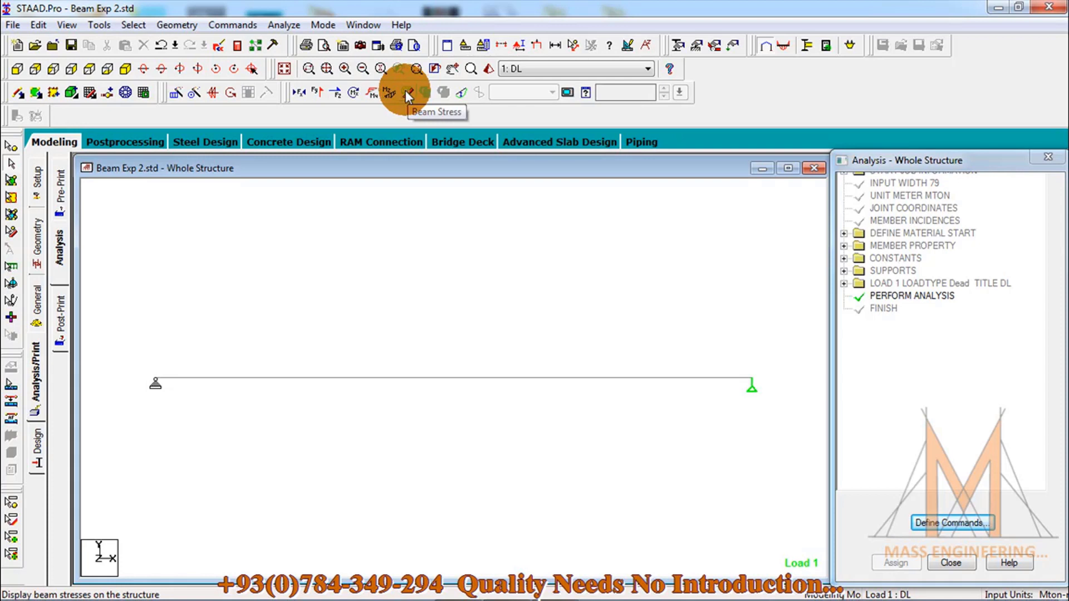
pyautogui.click(388, 92)
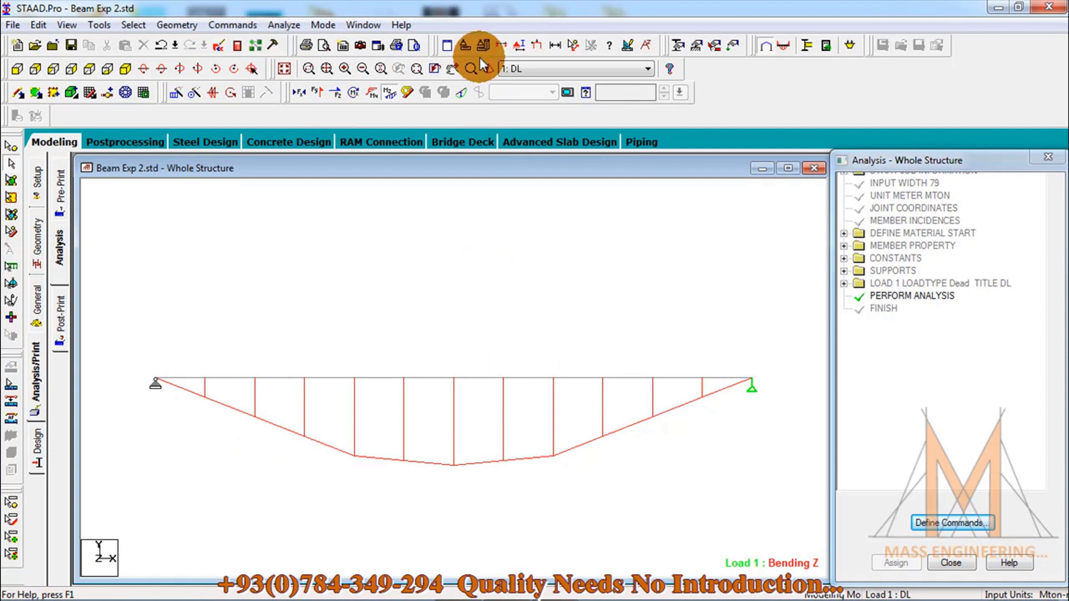
pyautogui.click(372, 94)
pyautogui.click(386, 95)
pyautogui.click(376, 95)
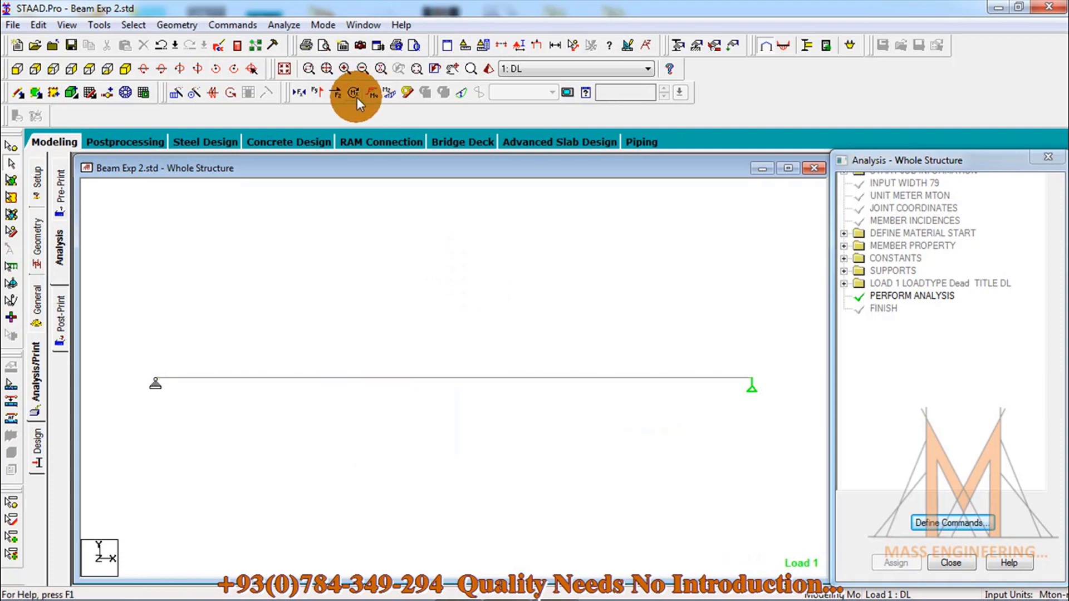
pyautogui.click(320, 91)
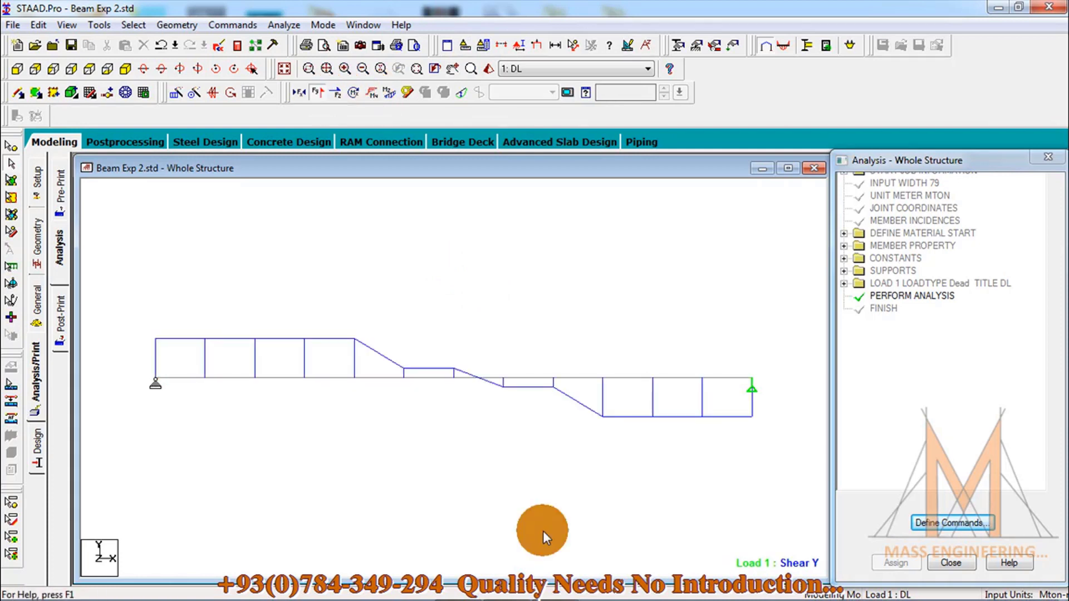
pyautogui.click(316, 90)
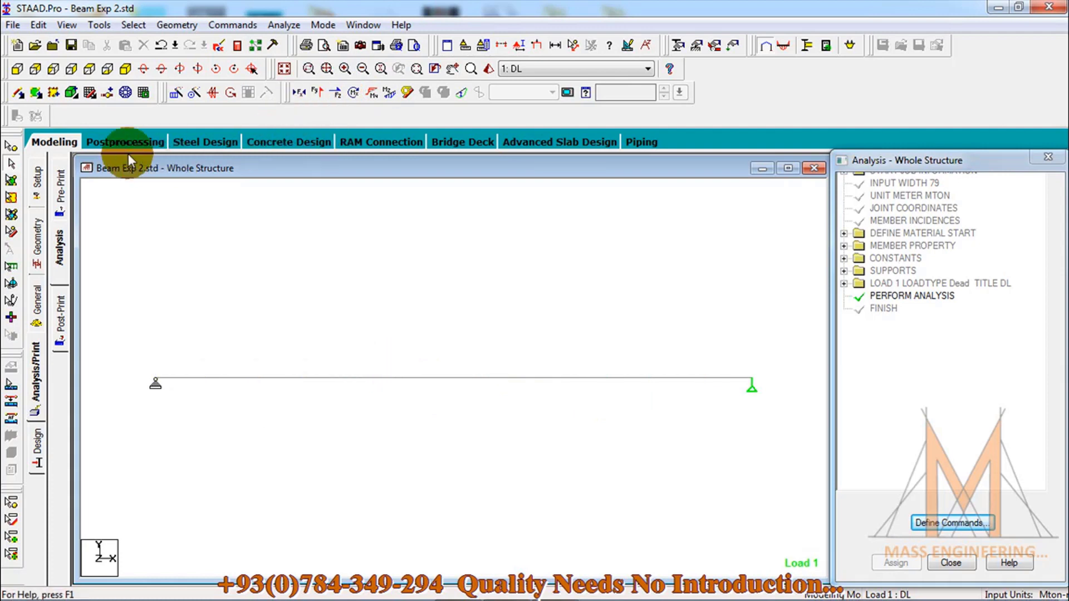
# Switch to postprocessing mode with load case 1 DL selected for the results.
pyautogui.click(114, 144)
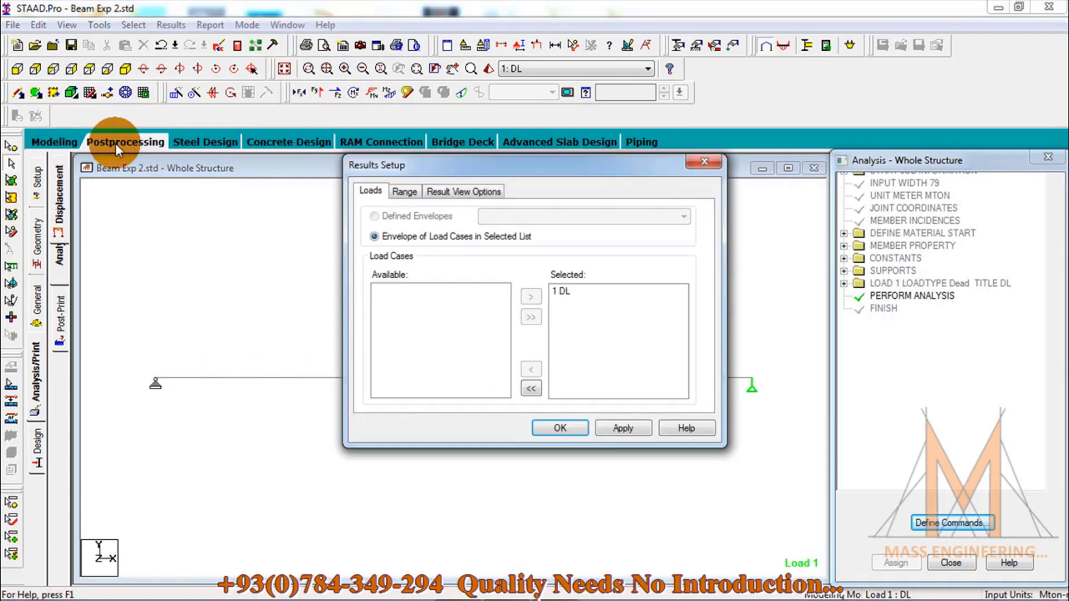
pyautogui.click(573, 292)
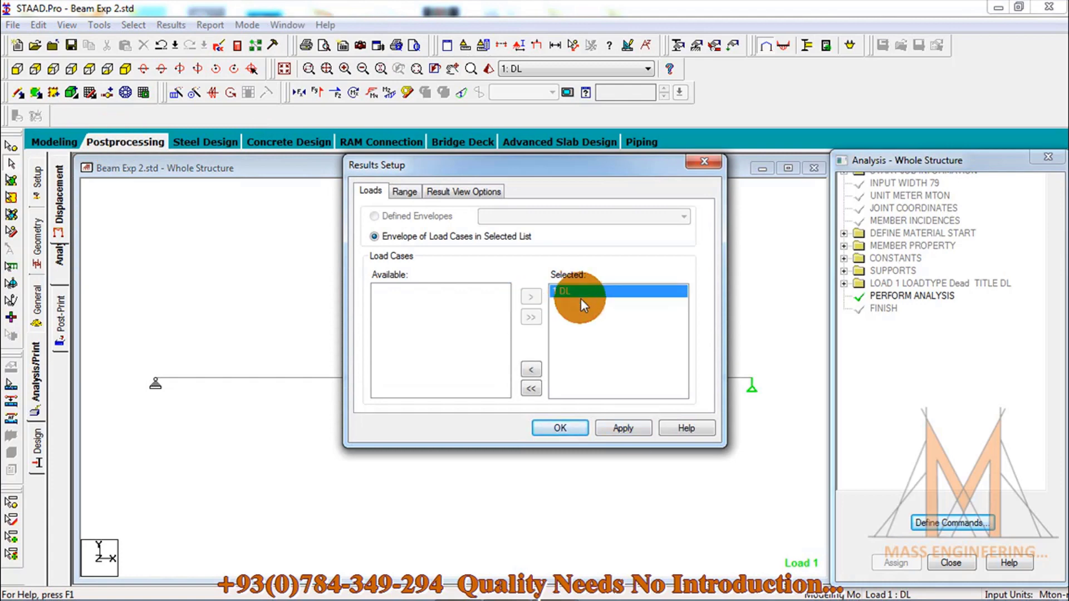
pyautogui.click(565, 427)
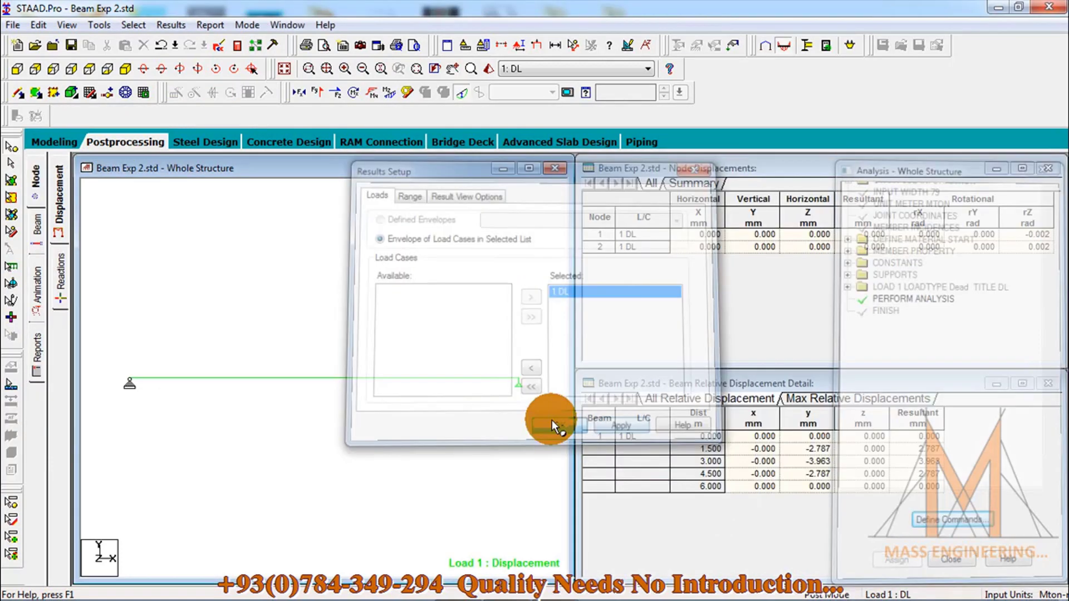
# Review the support reactions, the beam forces and the beam result graphs.
pyautogui.click(58, 267)
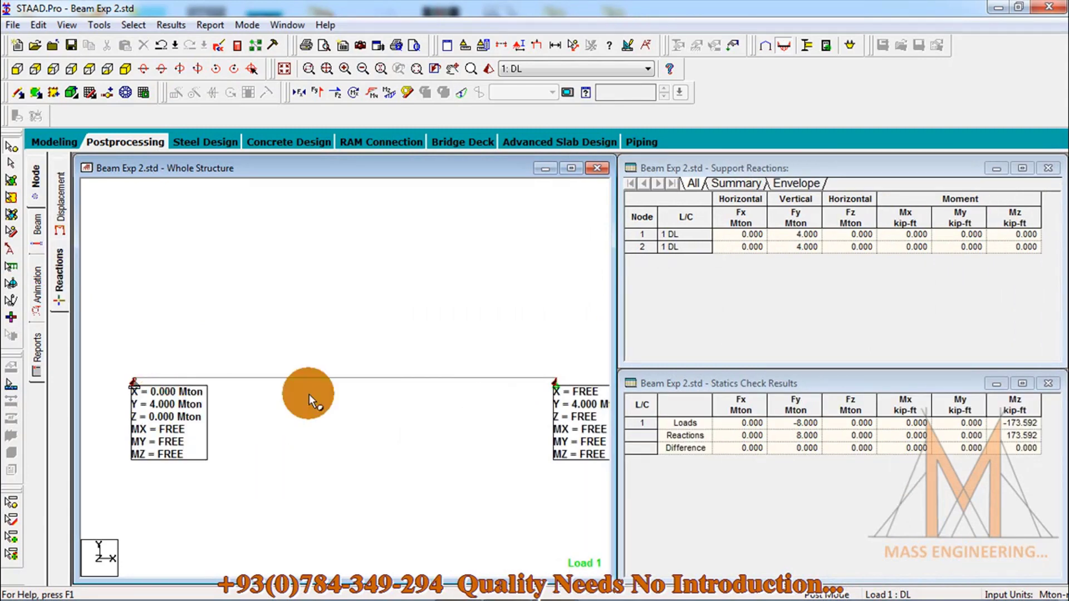
pyautogui.click(37, 228)
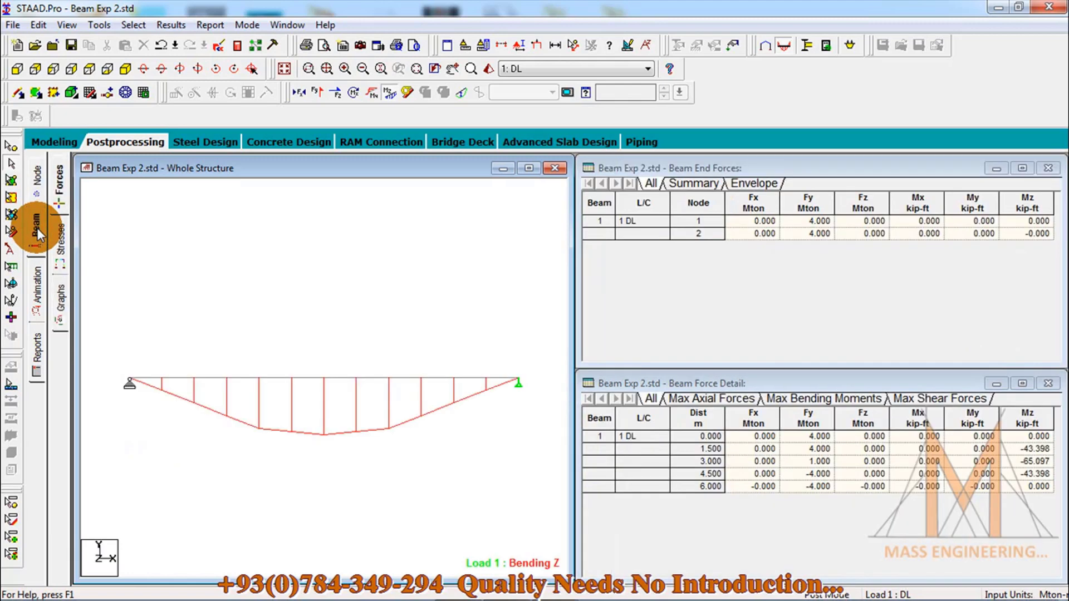
pyautogui.click(61, 297)
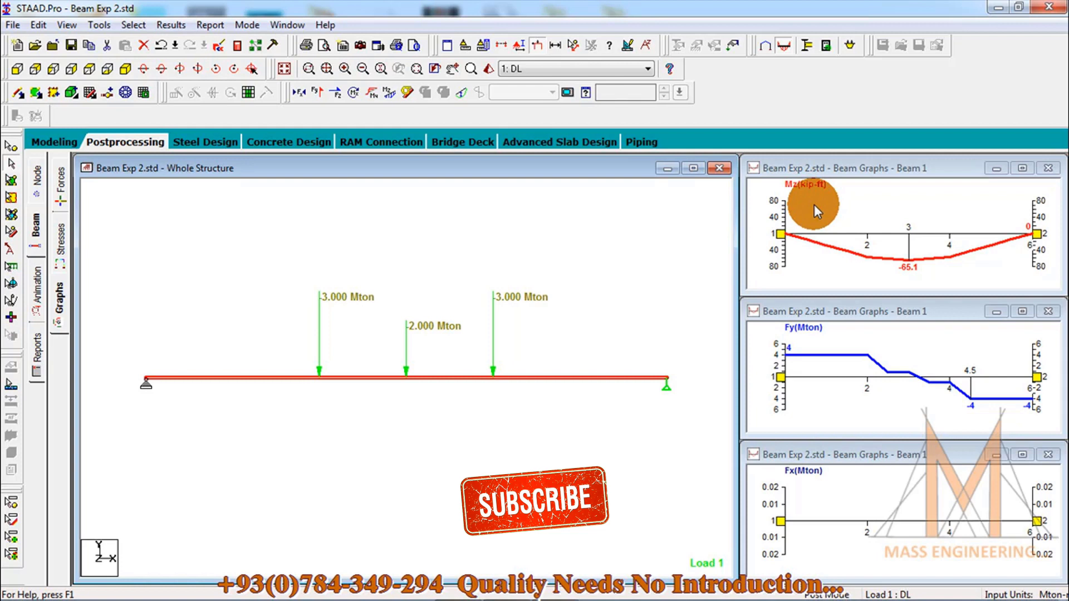
# Set the displayed moment unit to MTon-m in the force units options, and check the beam graphs and force tables.
pyautogui.click(483, 47)
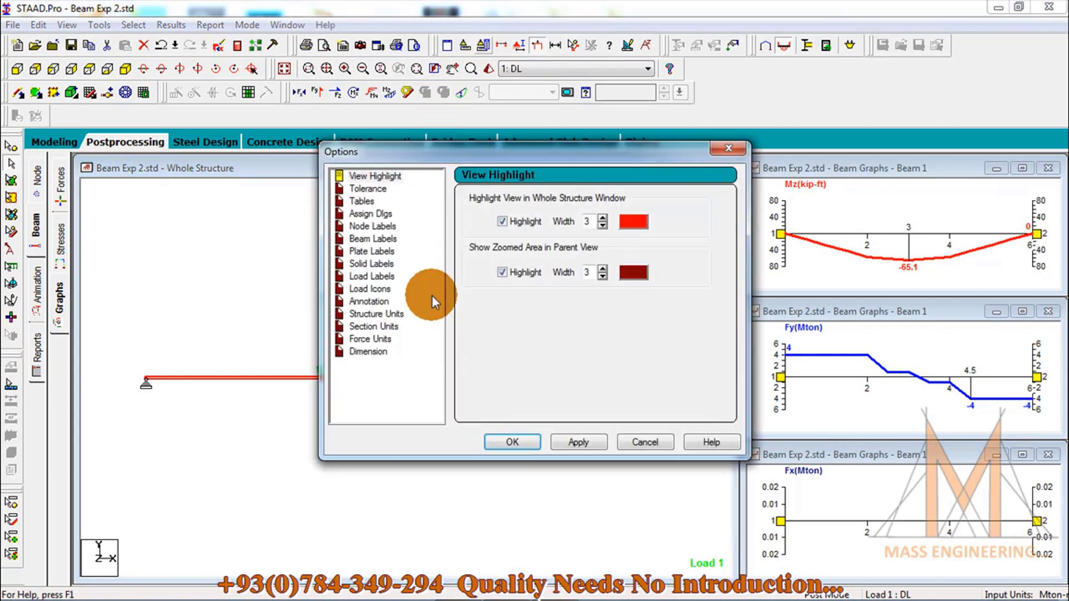
pyautogui.click(375, 340)
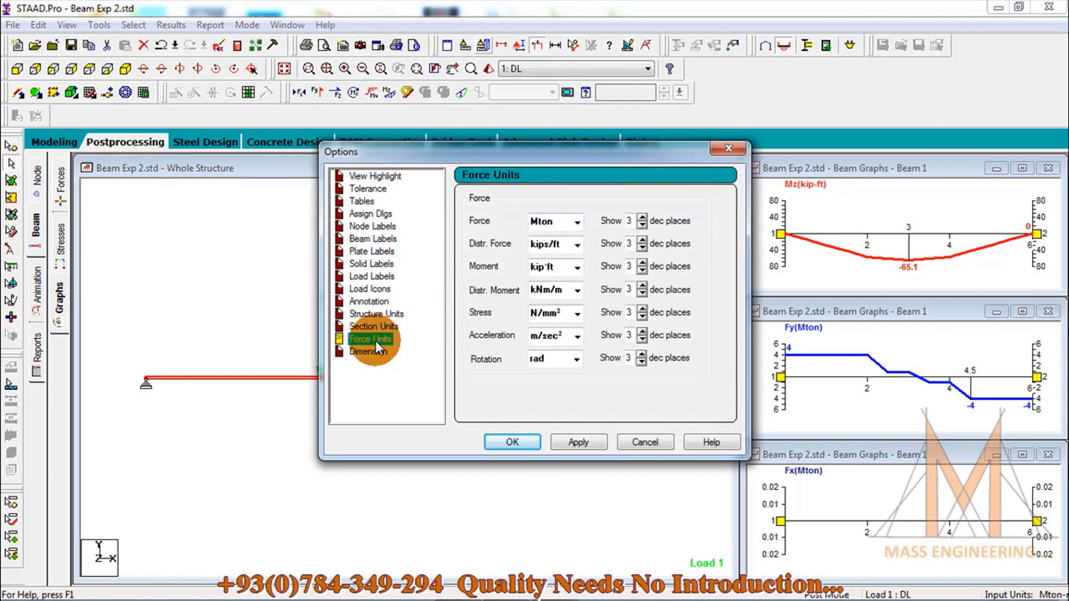
pyautogui.click(555, 272)
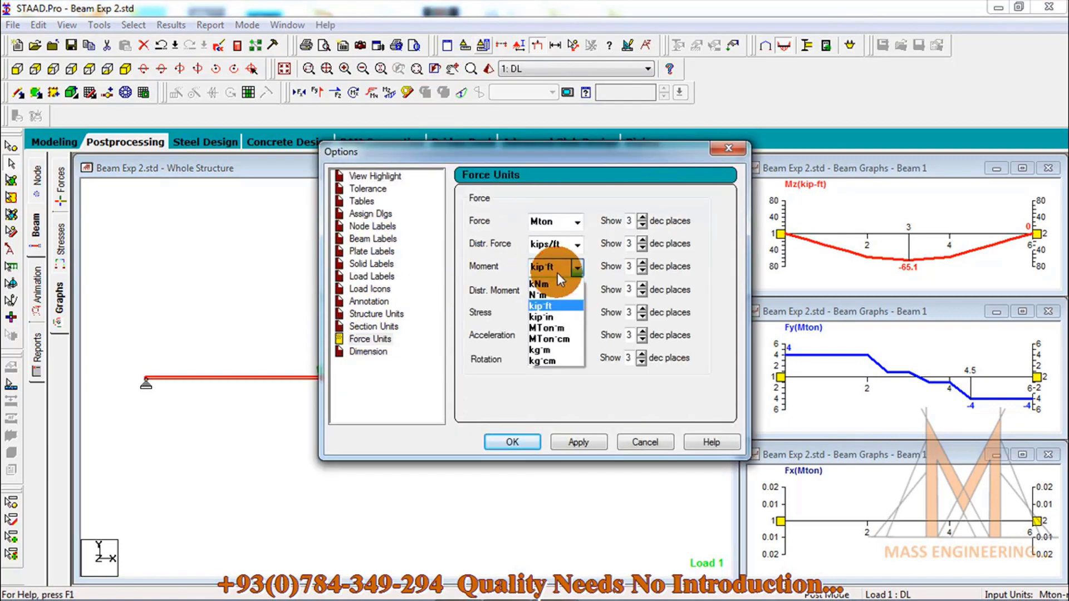
pyautogui.click(558, 328)
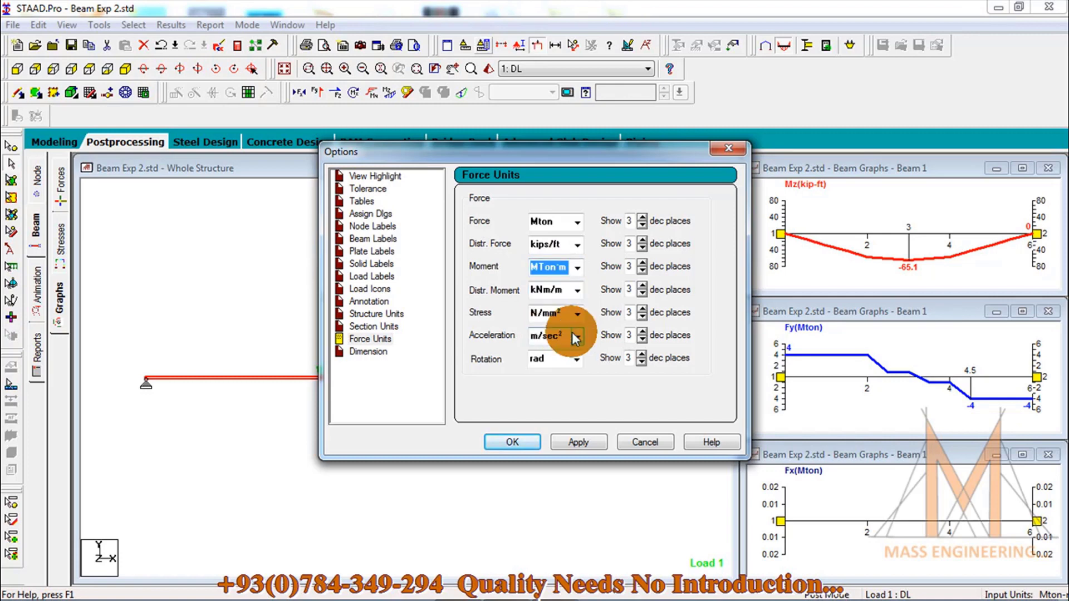
pyautogui.click(597, 442)
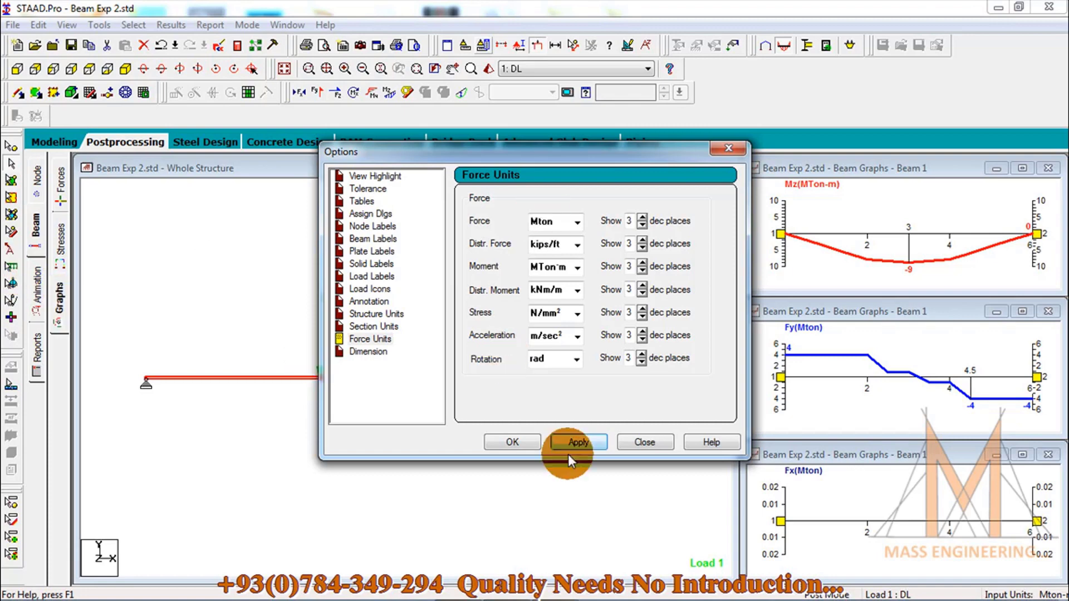
pyautogui.click(500, 438)
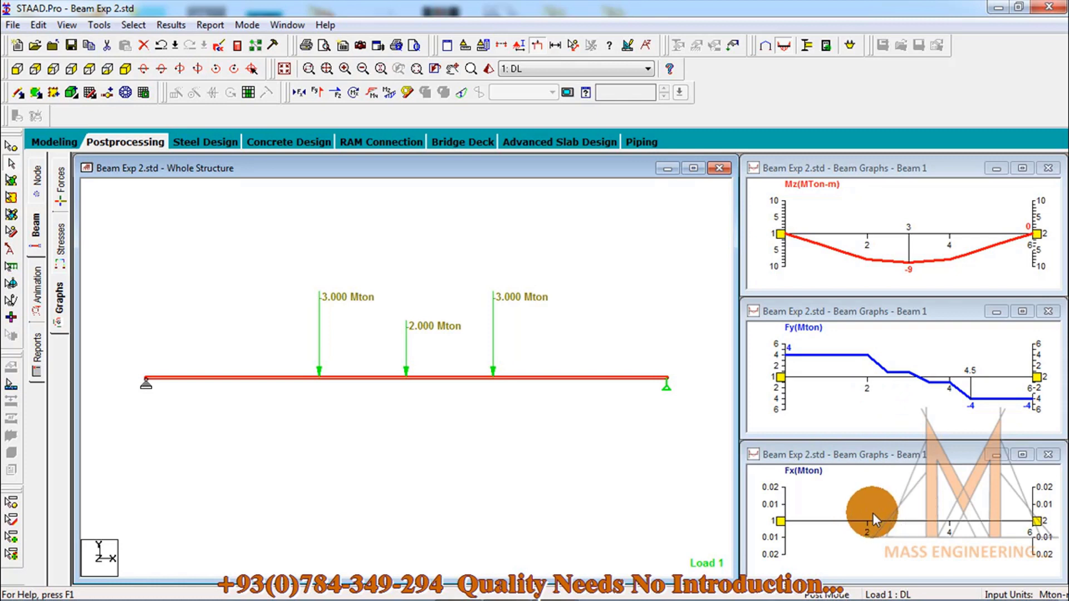
pyautogui.click(828, 513)
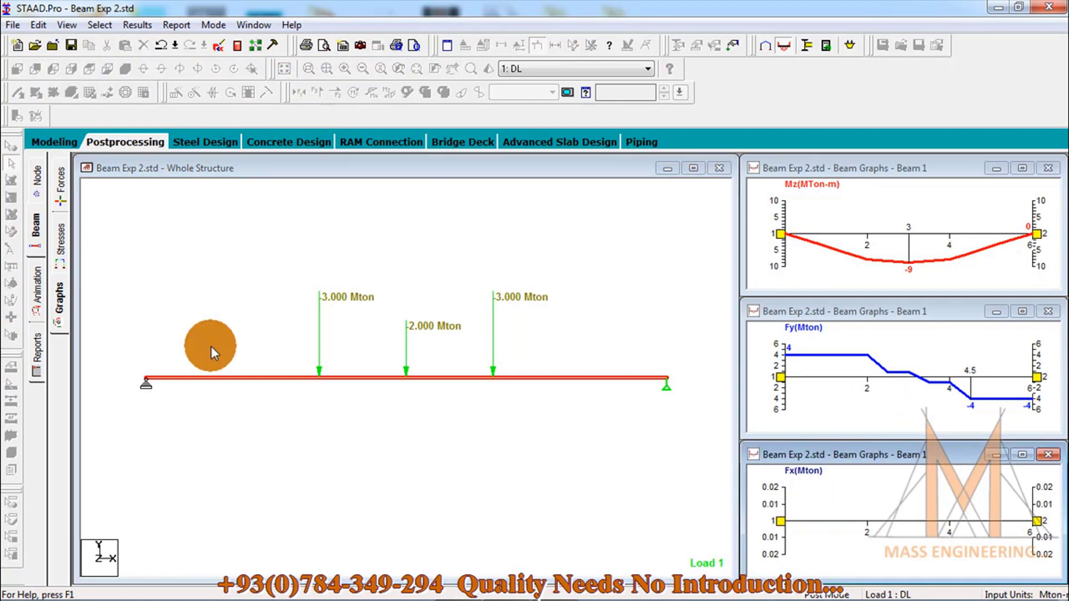
pyautogui.click(59, 191)
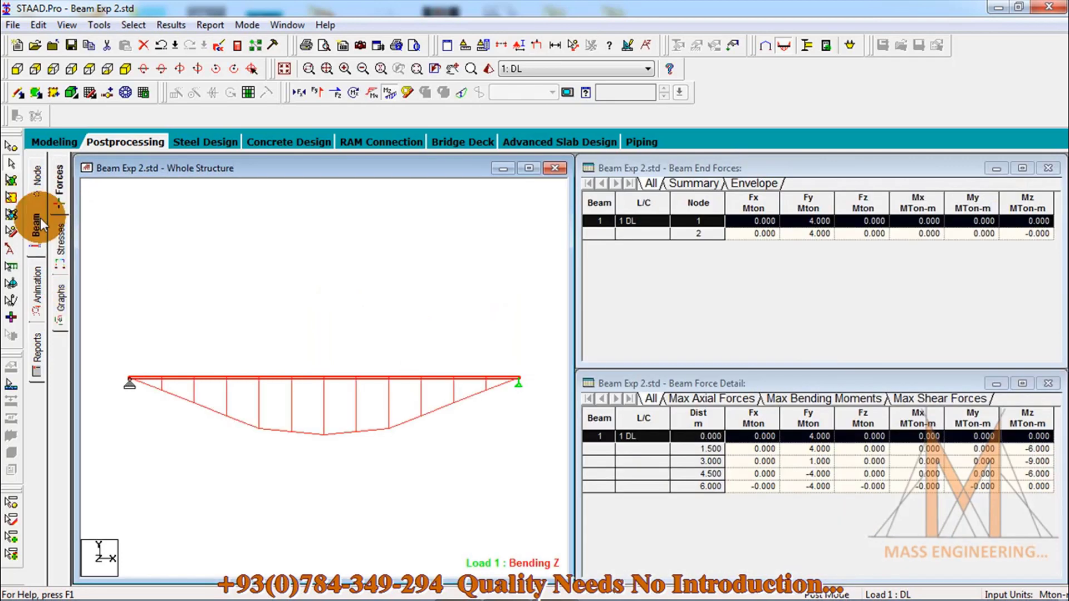
# Animate the section displacement of the whole beam and accept the animation settings.
pyautogui.click(36, 280)
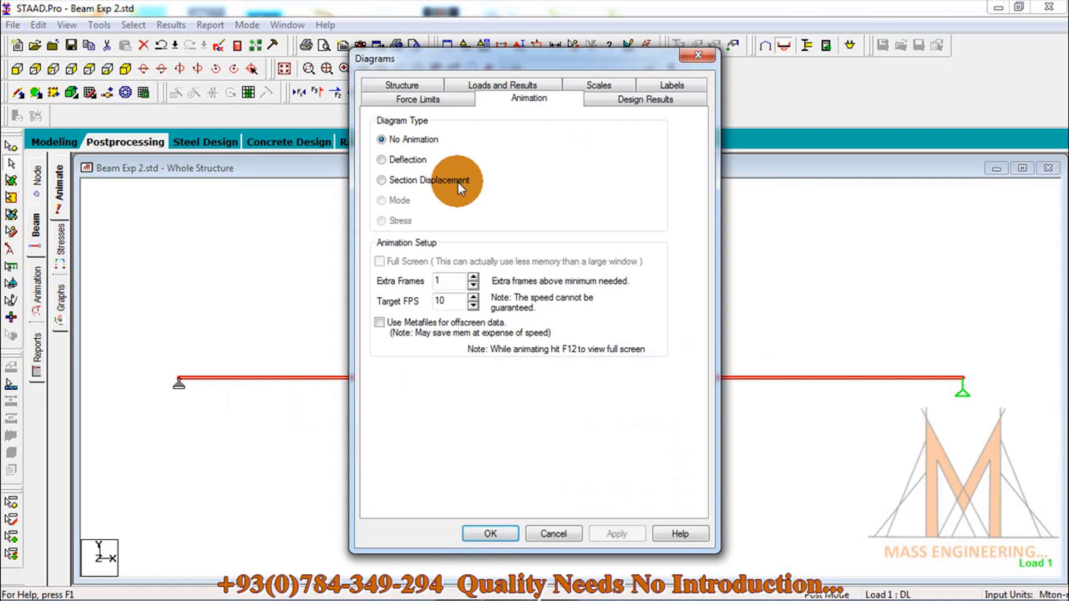
pyautogui.click(420, 185)
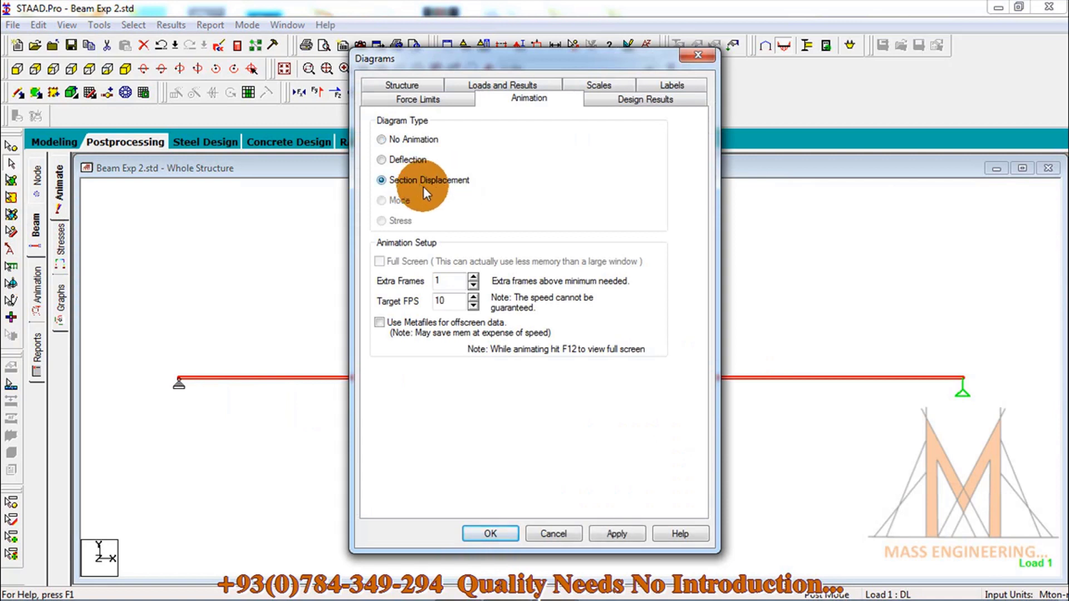
pyautogui.click(619, 531)
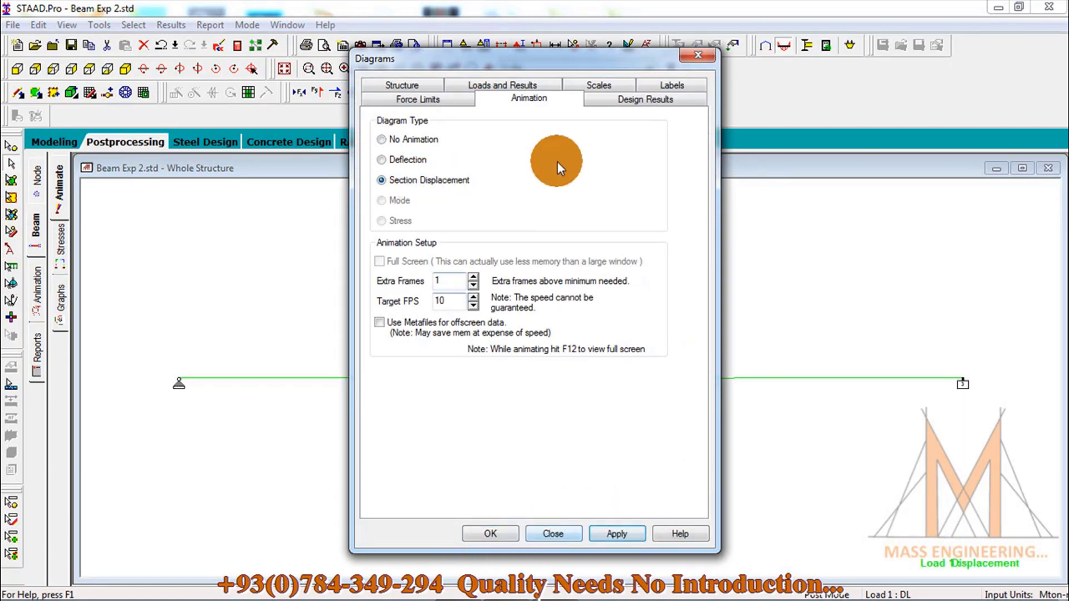
pyautogui.moveTo(599, 62); pyautogui.dragTo(825, 43)
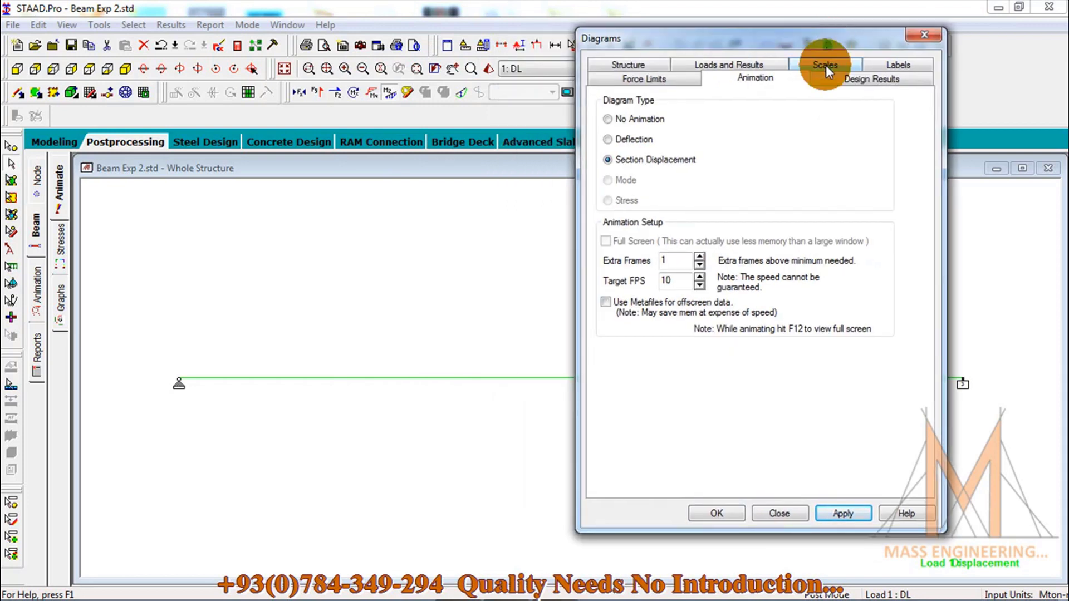
pyautogui.click(716, 515)
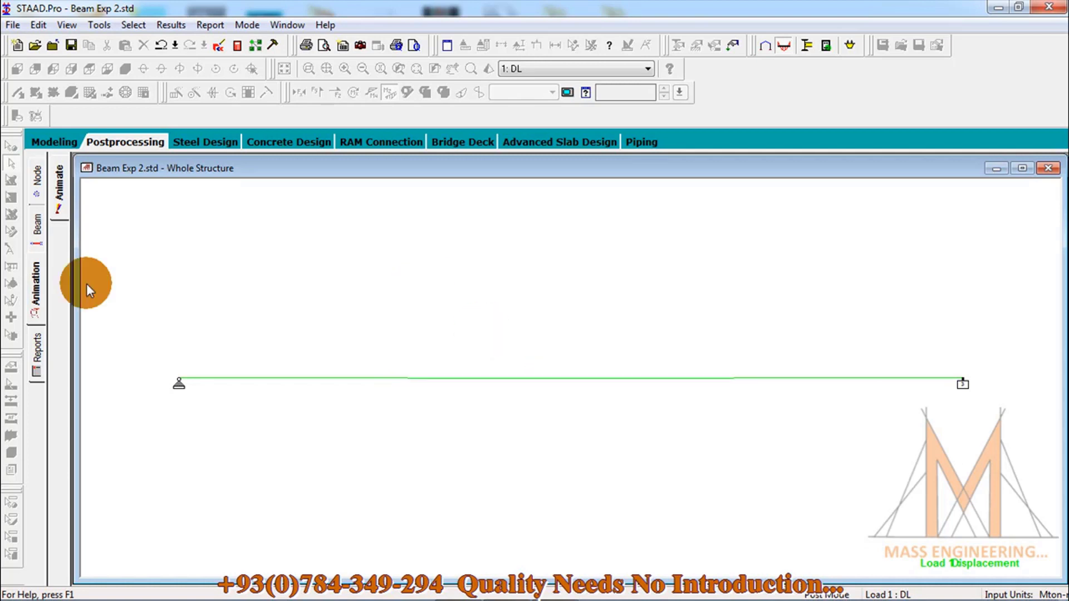
# Set the displacement result scale to 630 mm per m with immediate application on, and accept the diagram settings.
pyautogui.click(59, 186)
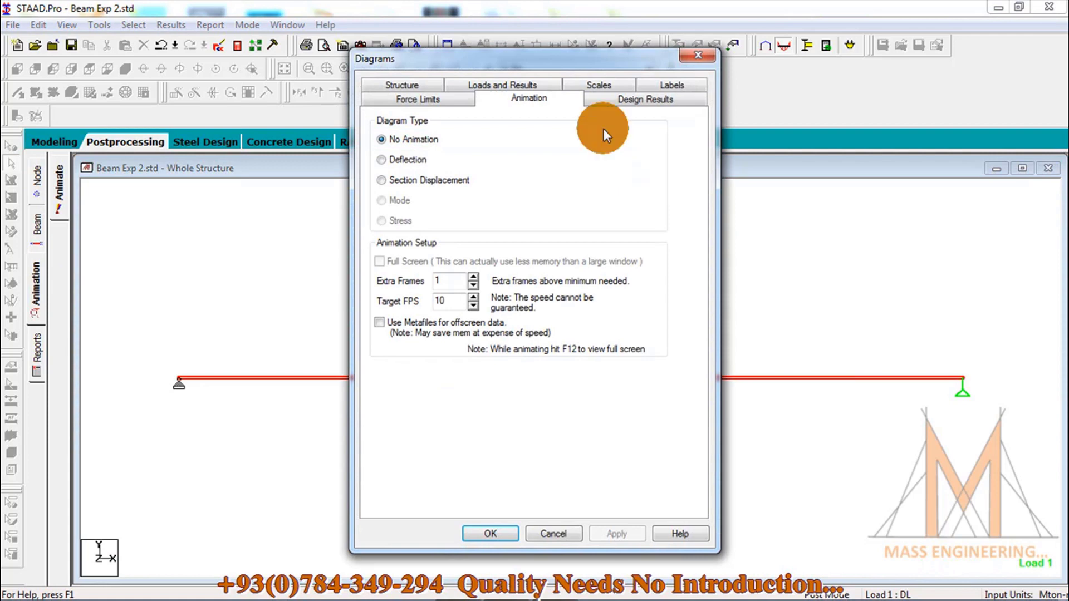
pyautogui.click(596, 86)
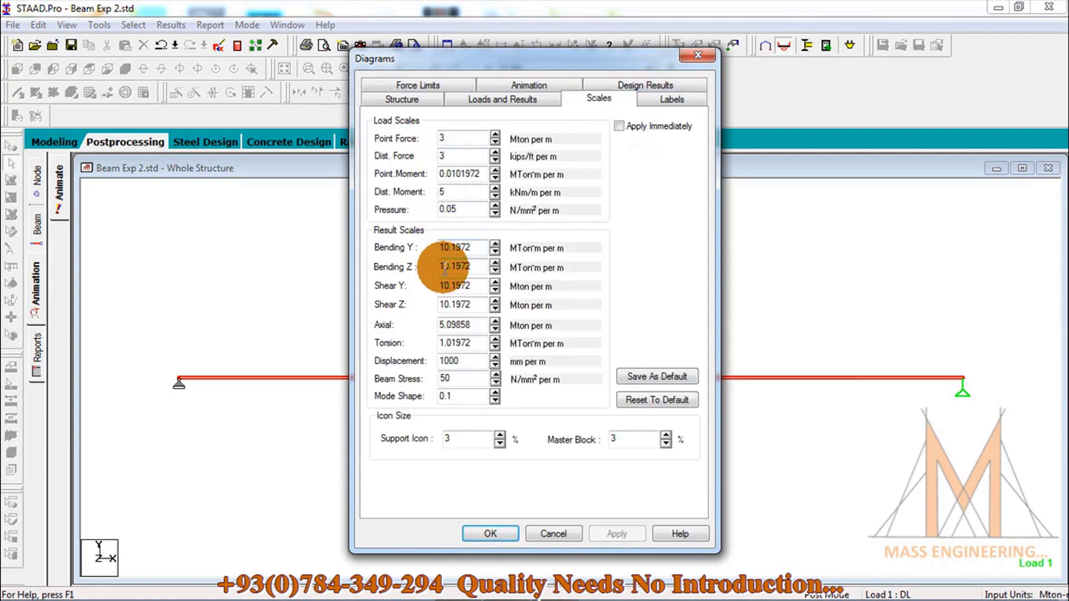
pyautogui.moveTo(595, 65); pyautogui.dragTo(909, 67)
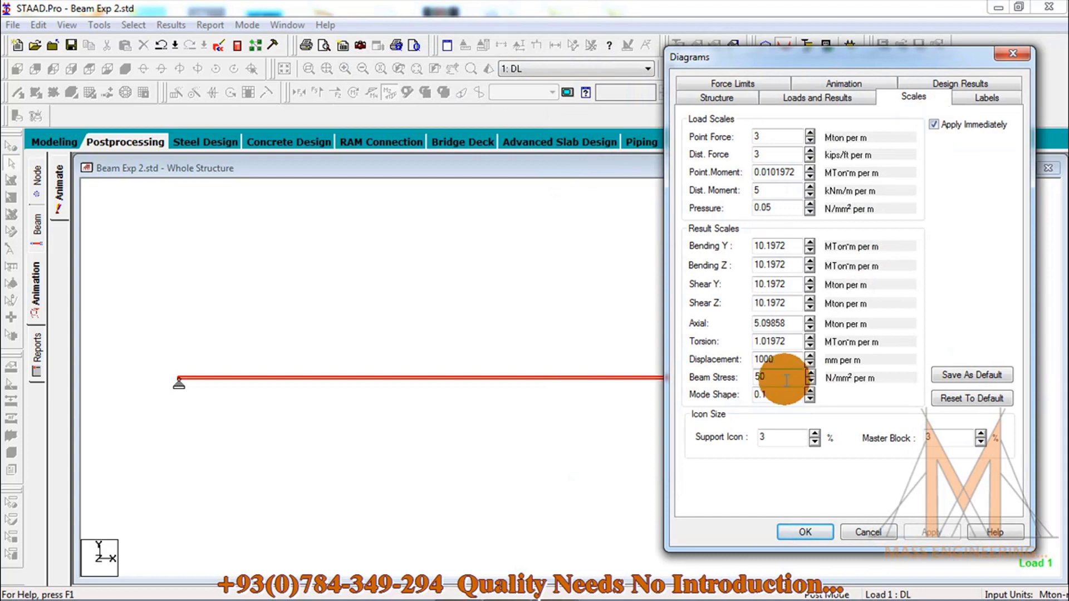
pyautogui.click(810, 355)
pyautogui.click(810, 355)
pyautogui.click(811, 356)
pyautogui.click(811, 356)
pyautogui.click(811, 356)
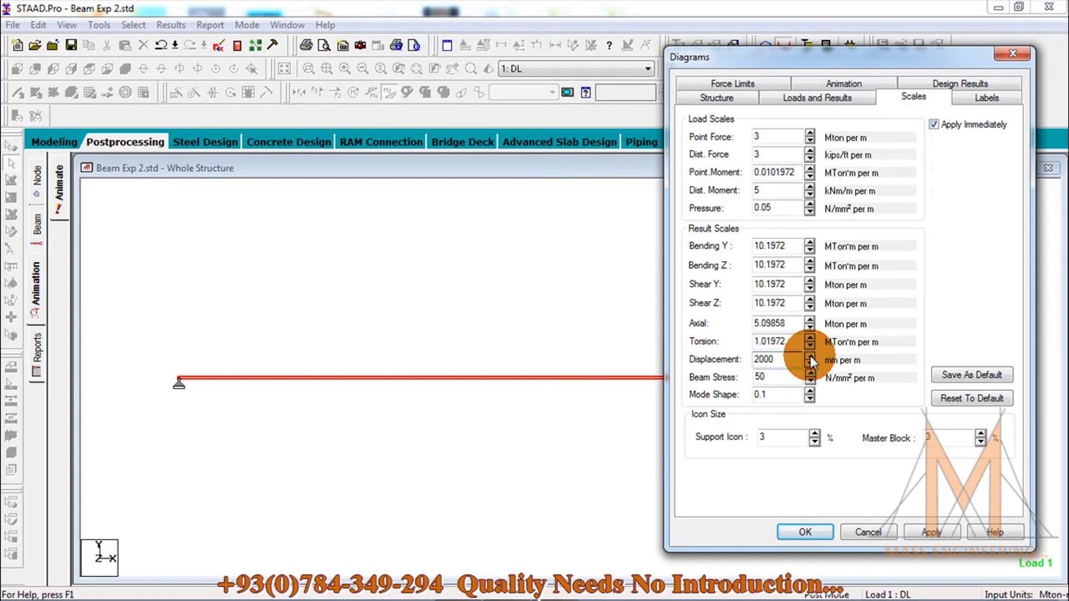
pyautogui.click(810, 356)
pyautogui.click(810, 356)
pyautogui.click(810, 356)
pyautogui.click(810, 363)
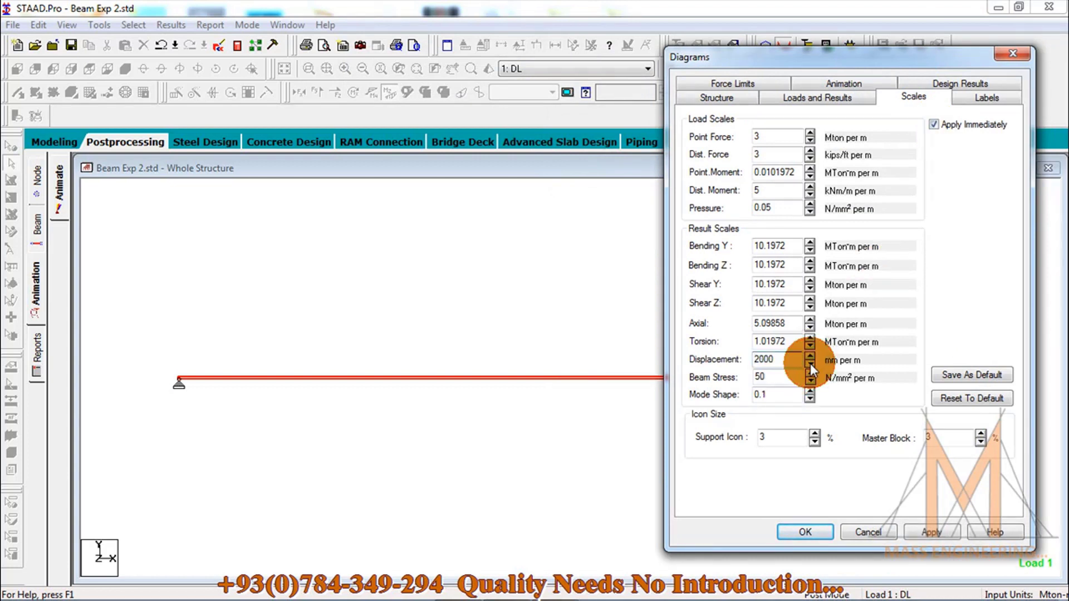
pyautogui.click(811, 364)
pyautogui.click(810, 363)
pyautogui.click(928, 533)
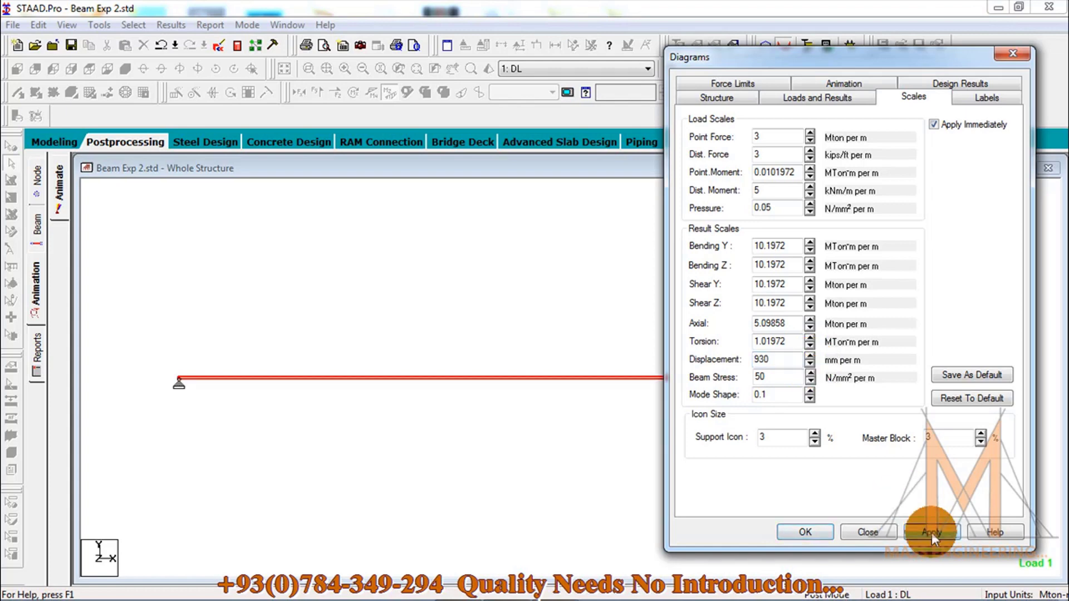
pyautogui.click(810, 364)
pyautogui.click(810, 363)
pyautogui.click(810, 363)
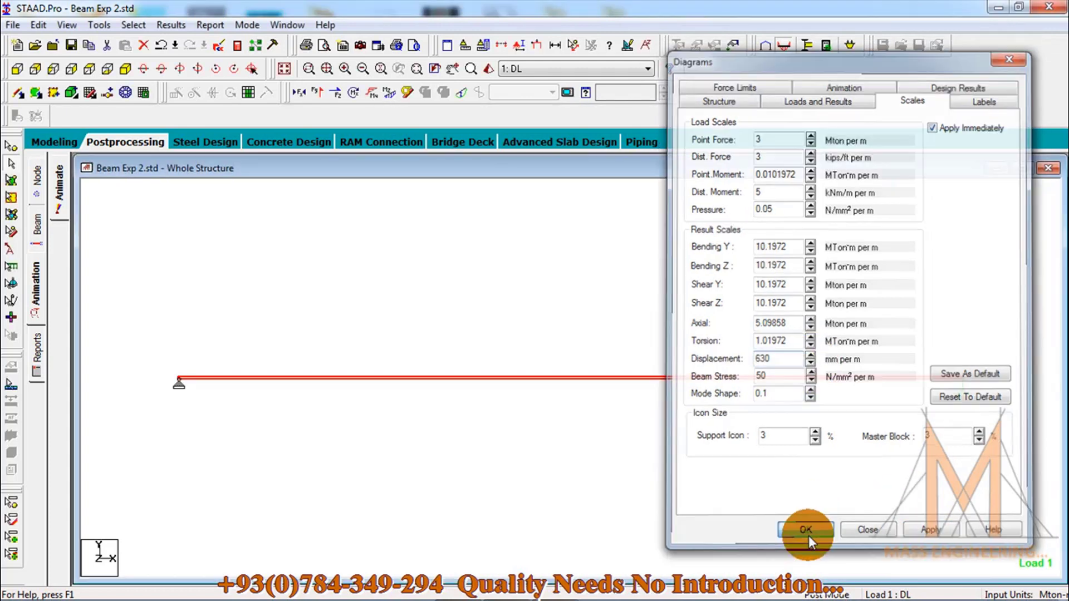
pyautogui.click(806, 532)
# Apply the section displacement animation to the beam again, keeping the diagram settings open clear of the beam.
pyautogui.click(58, 182)
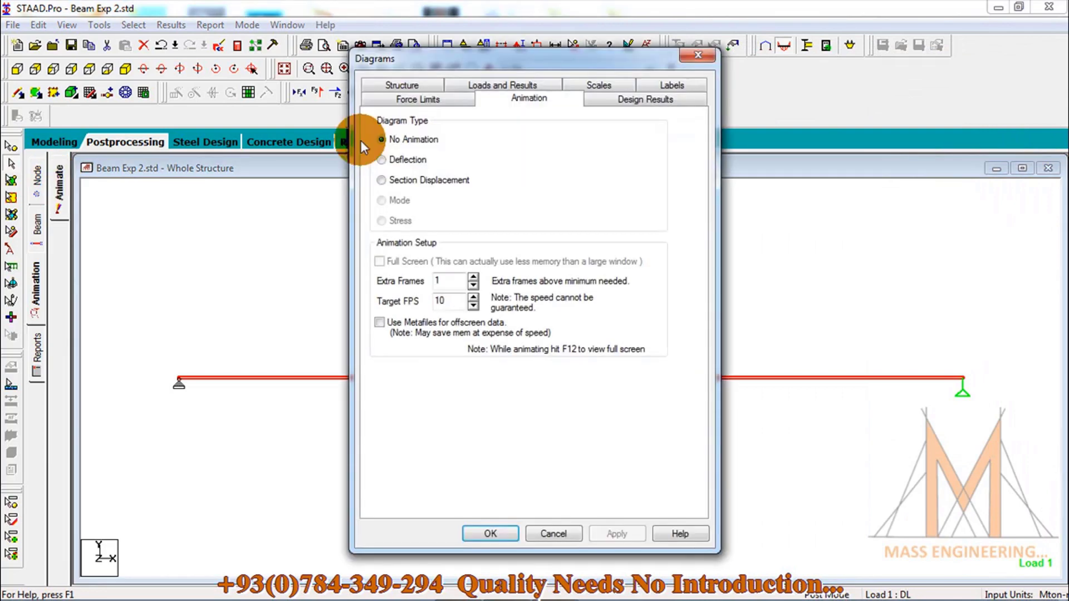
pyautogui.click(415, 179)
pyautogui.click(614, 534)
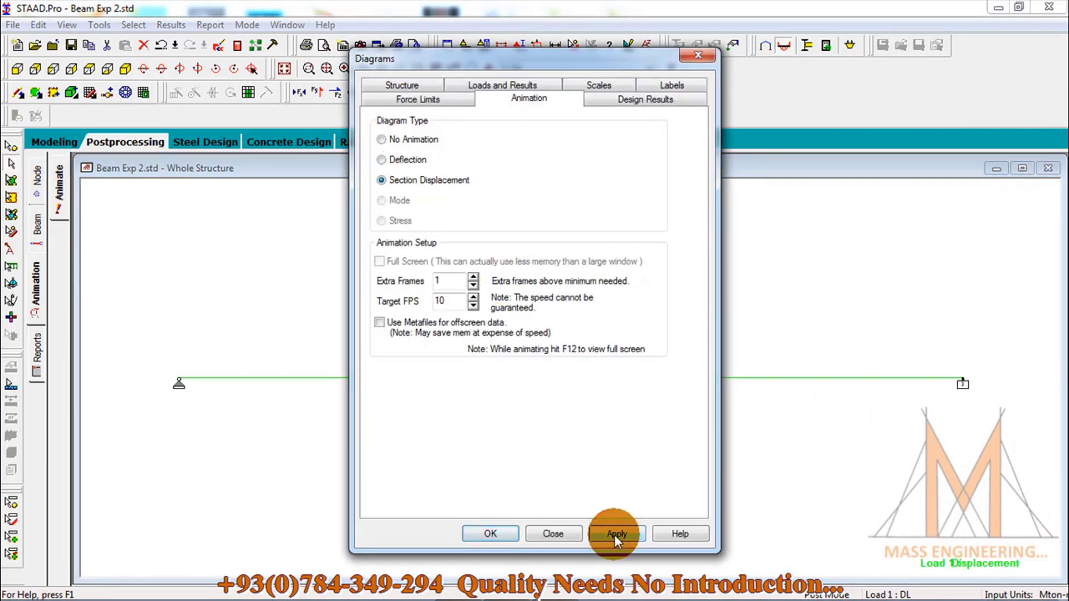
pyautogui.moveTo(585, 52); pyautogui.dragTo(940, 91)
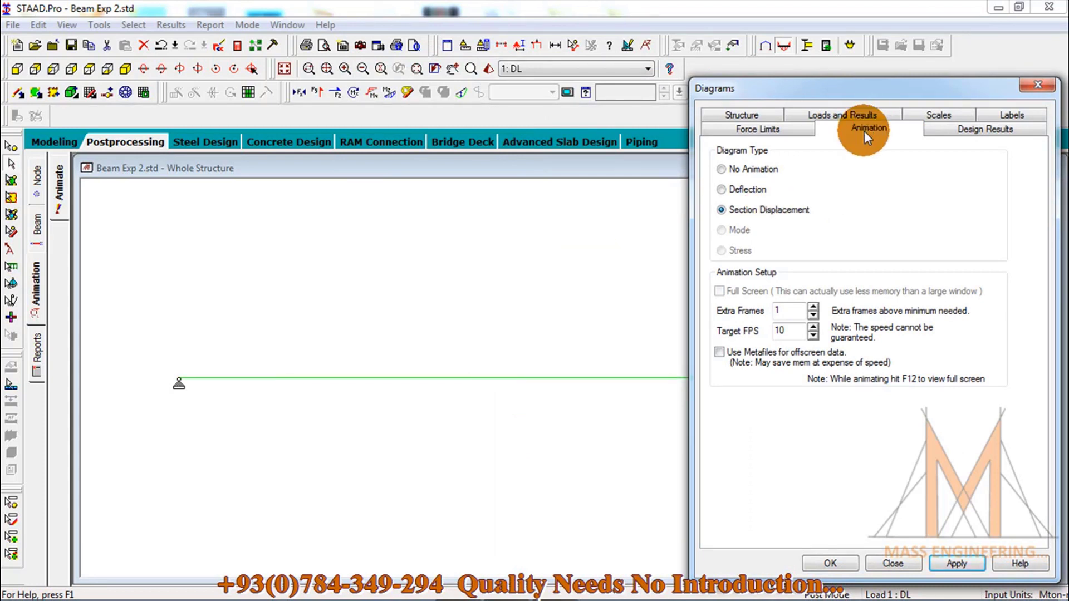
# Set the displacement result scale to 910 mm per m with immediate application on, and accept the diagram settings.
pyautogui.click(953, 110)
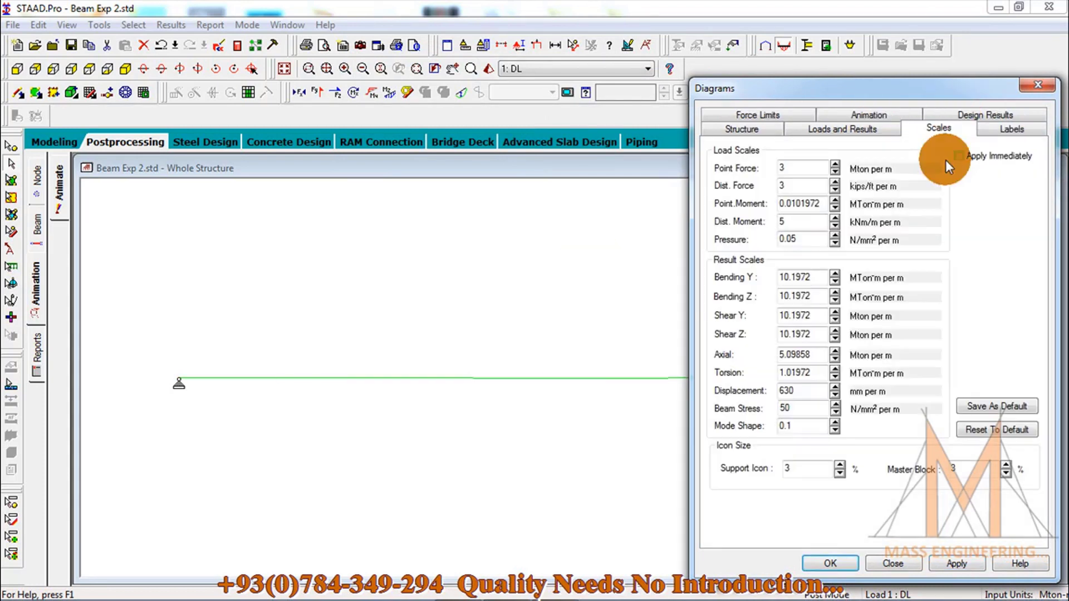
pyautogui.click(834, 389)
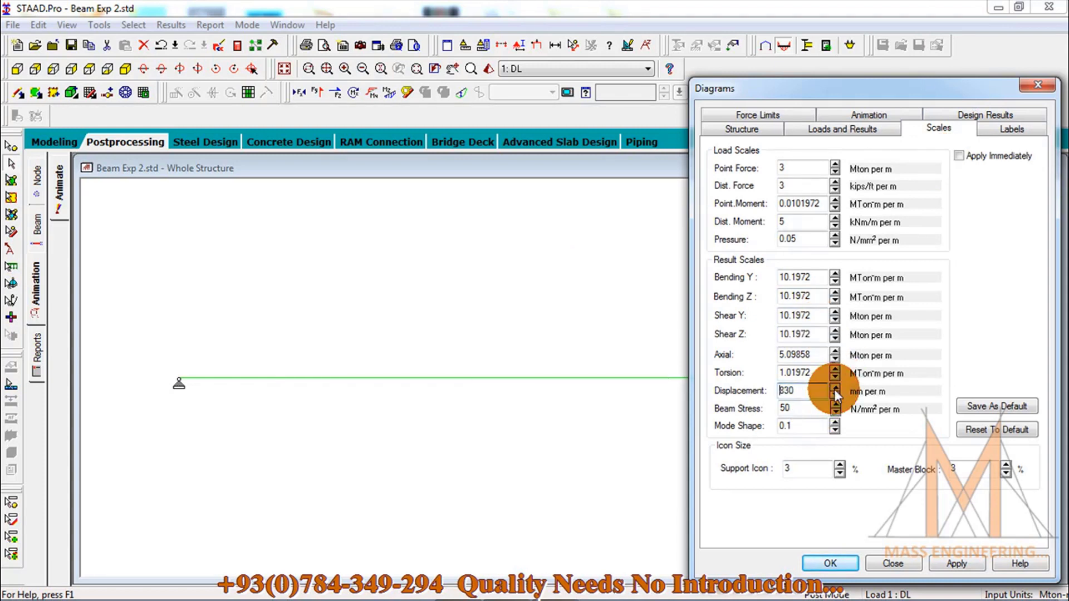
pyautogui.click(835, 389)
pyautogui.click(959, 155)
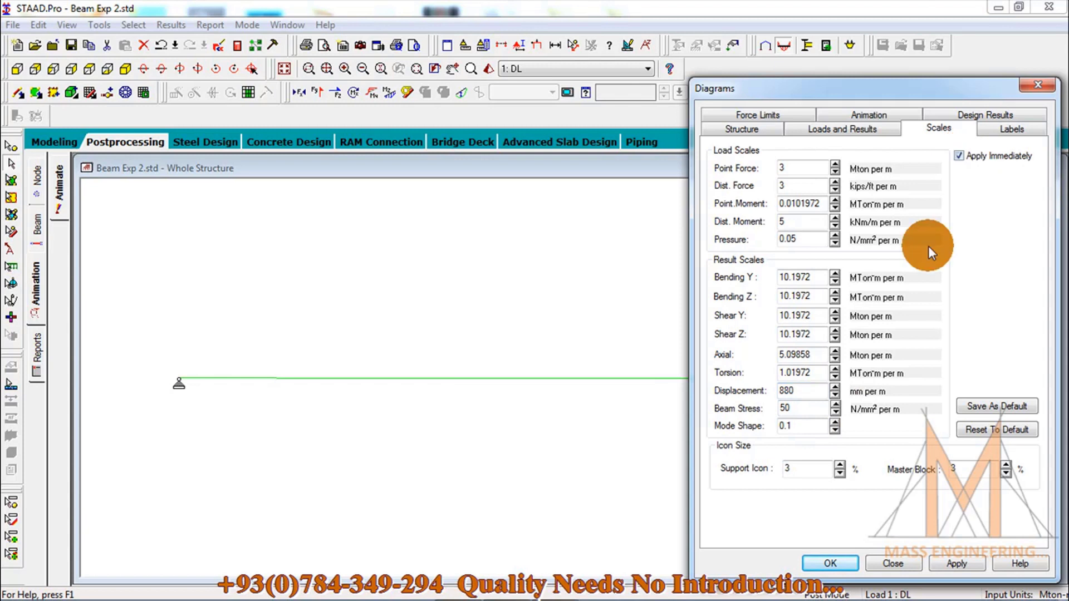
pyautogui.click(836, 389)
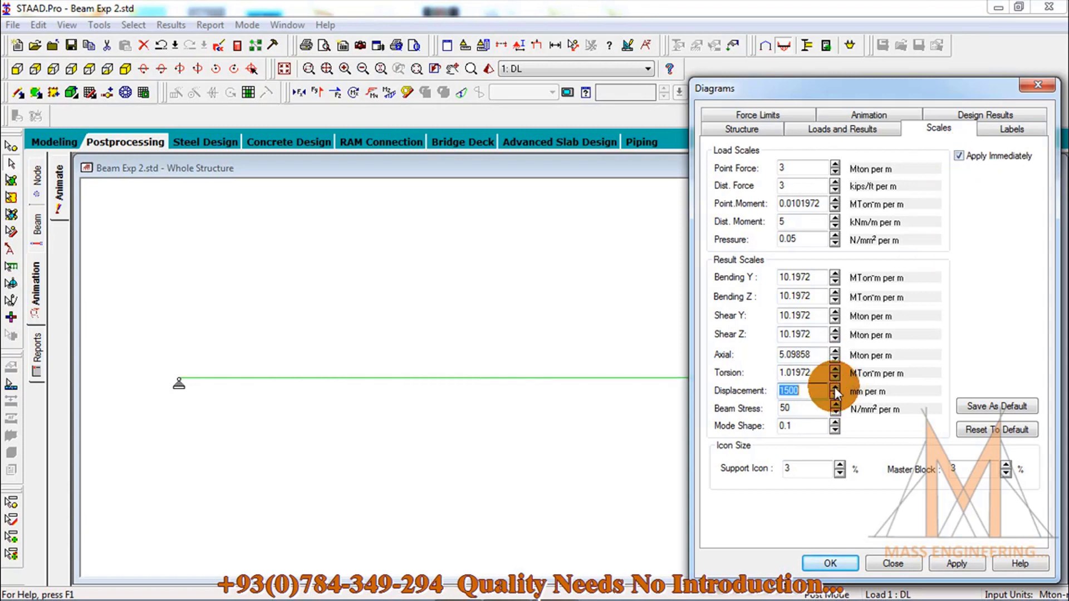
pyautogui.click(835, 387)
pyautogui.click(835, 397)
pyautogui.click(836, 397)
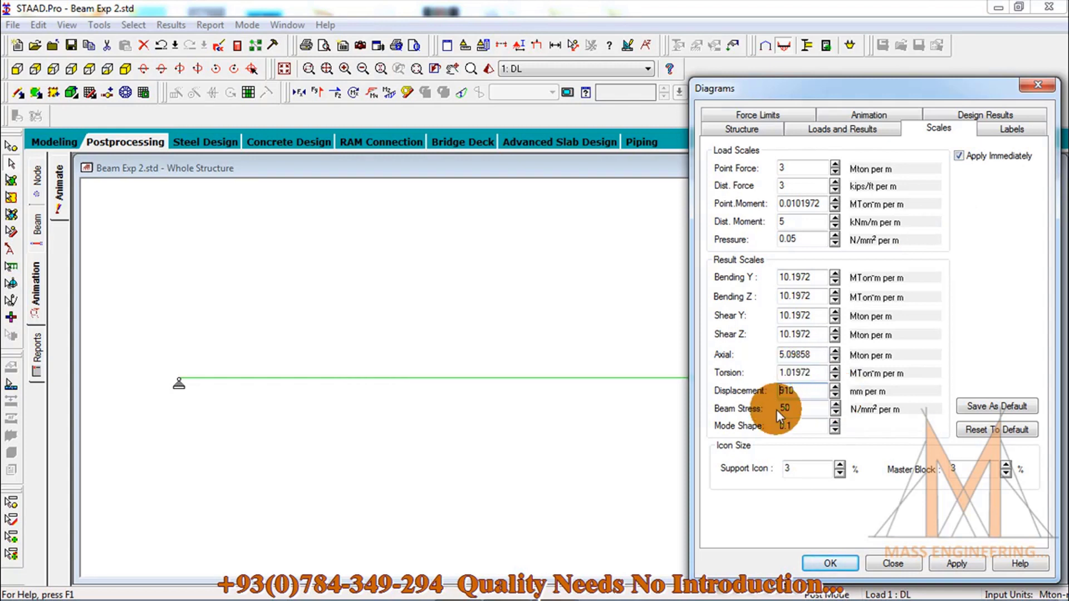
pyautogui.click(838, 561)
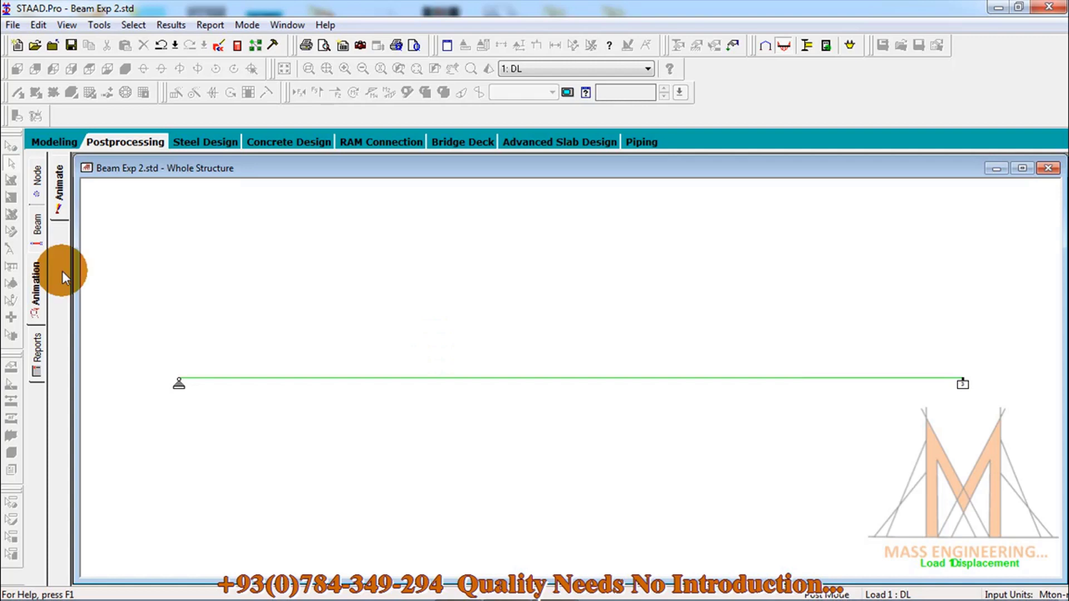
# Review the beam's force tables and result graphs once more, and return to modeling mode.
pyautogui.click(35, 222)
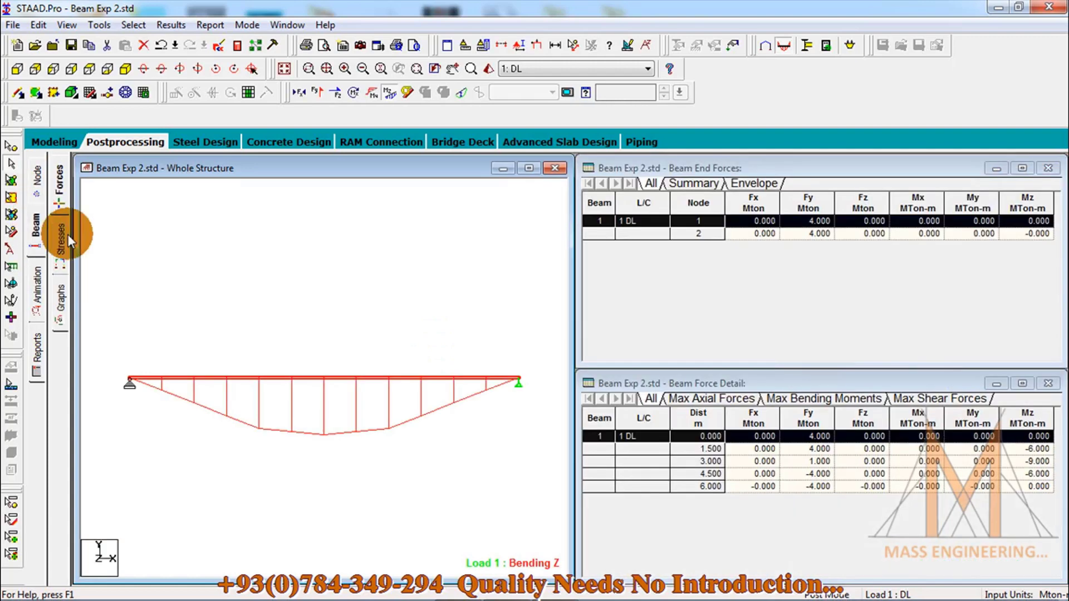
pyautogui.click(60, 303)
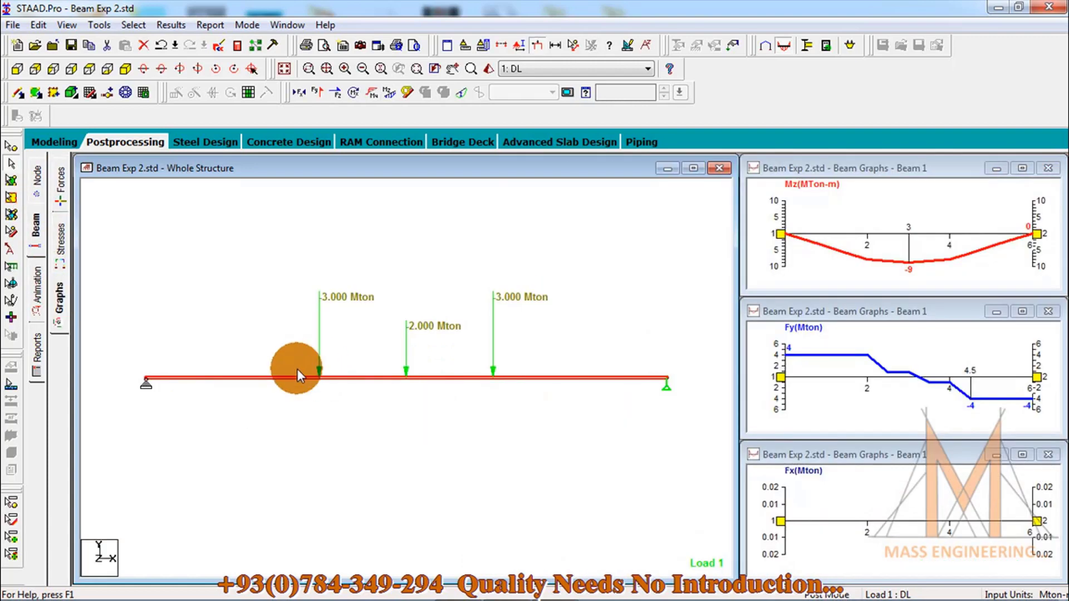
pyautogui.click(54, 144)
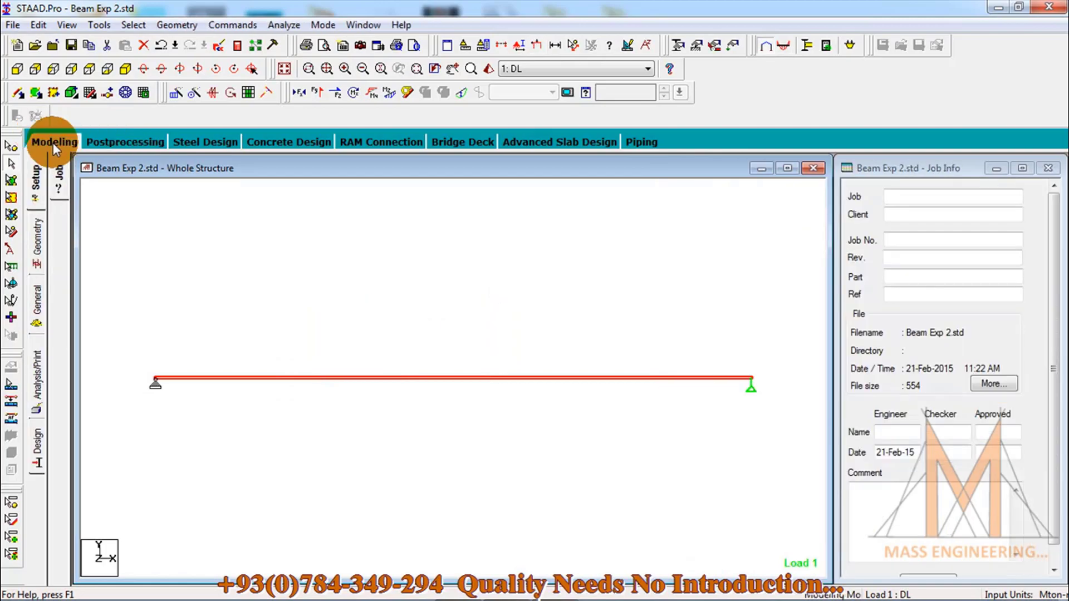